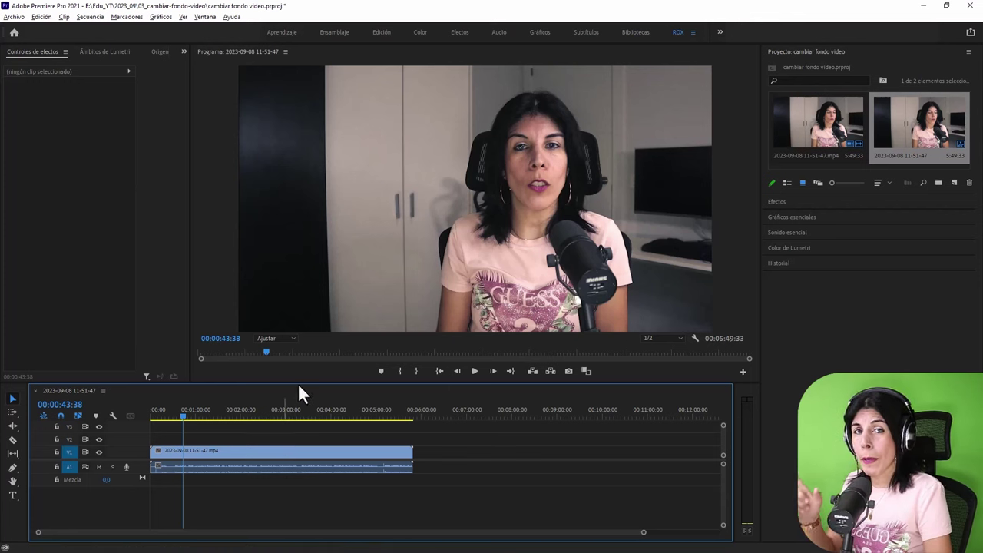
{"action": "key", "text": "alt+Tab"}
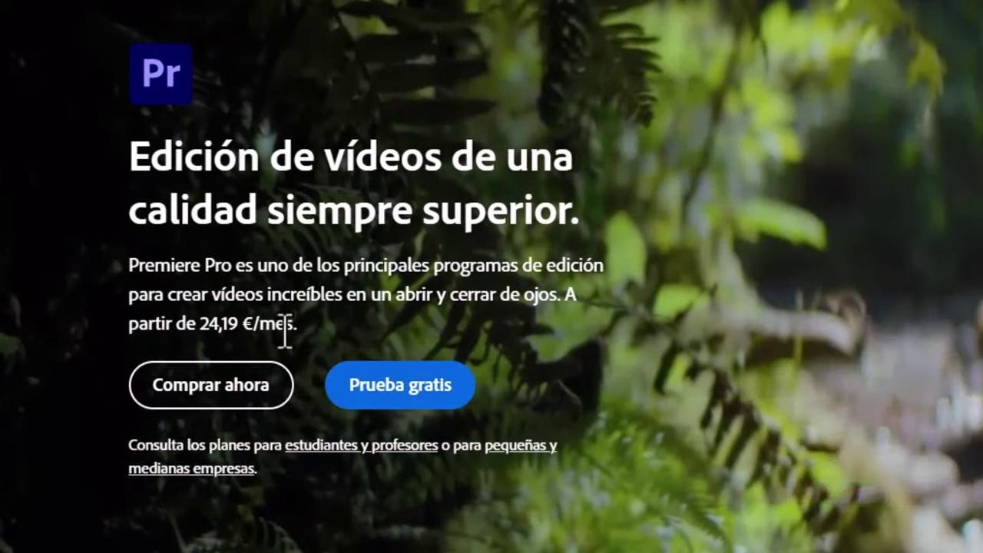
{"action": "left_click_drag", "start_coordinate": [294, 327], "coordinate": [259, 318]}
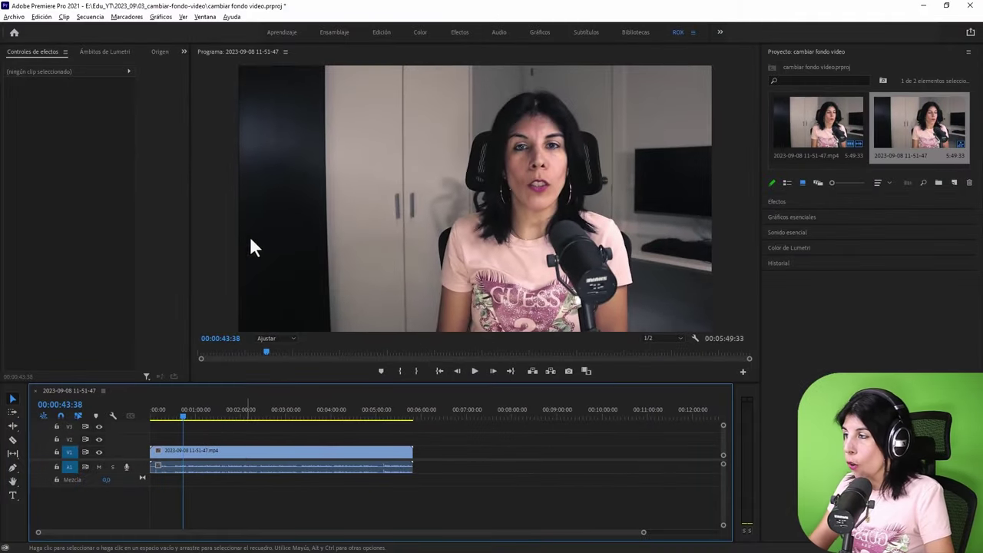
{"action": "left_click", "coordinate": [15, 16]}
{"action": "left_click", "coordinate": [17, 18]}
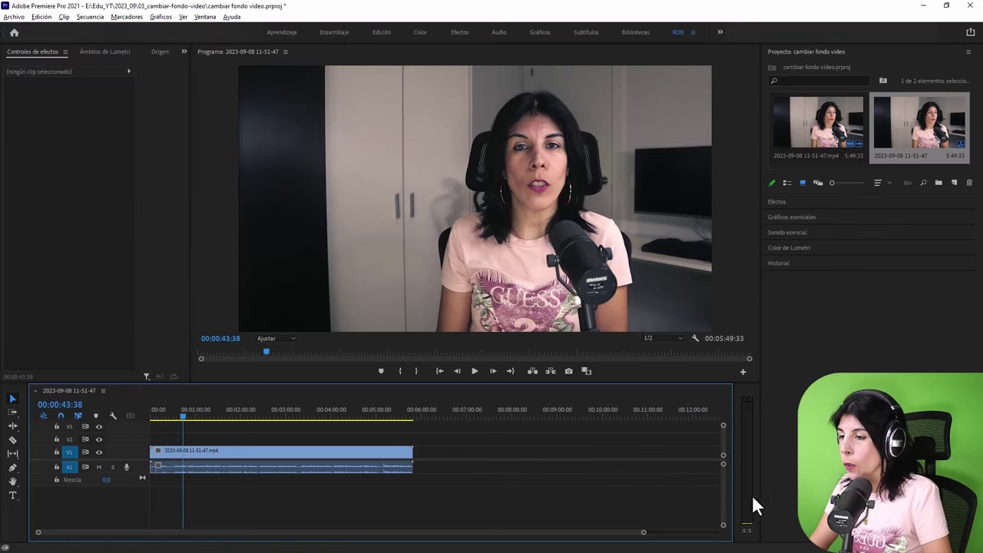
Step: Play the clip from near its start and park the playhead at 00:00:24:27
{"action": "left_click", "coordinate": [156, 418]}
{"action": "left_click", "coordinate": [155, 419]}
{"action": "key", "text": "space"}
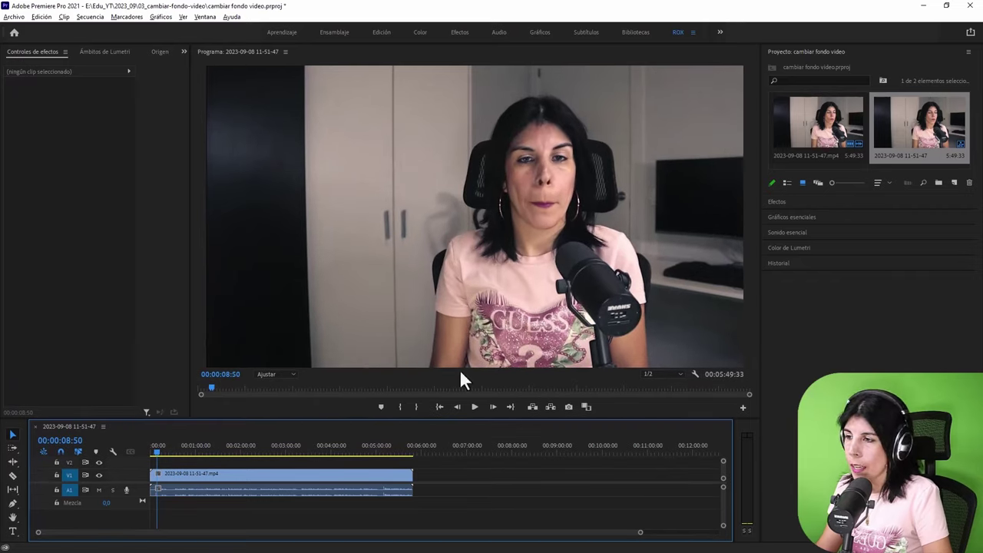
{"action": "mouse_move", "coordinate": [156, 451]}
{"action": "left_mouse_down"}
{"action": "mouse_move", "coordinate": [146, 458]}
{"action": "mouse_move", "coordinate": [164, 450]}
{"action": "left_mouse_up"}
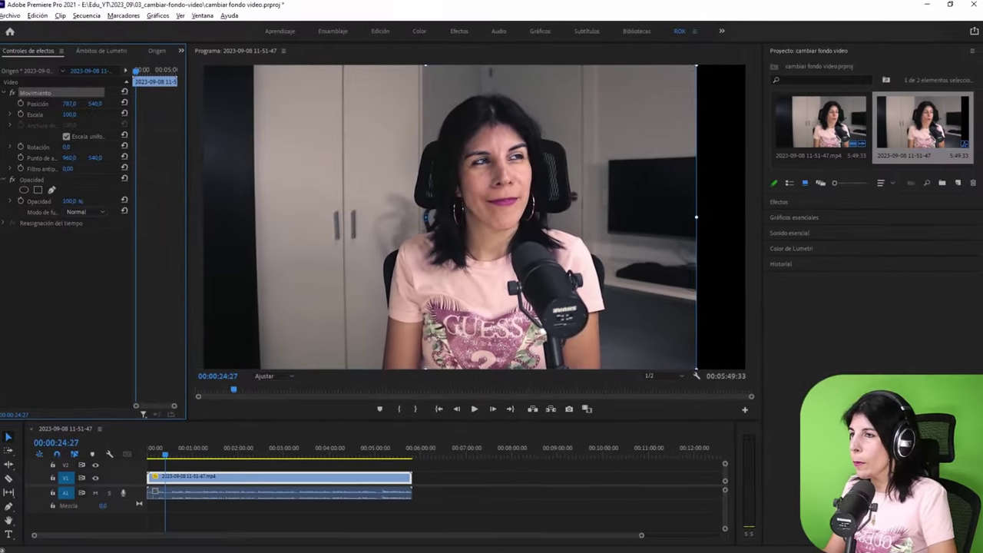
{"action": "left_click", "coordinate": [541, 475]}
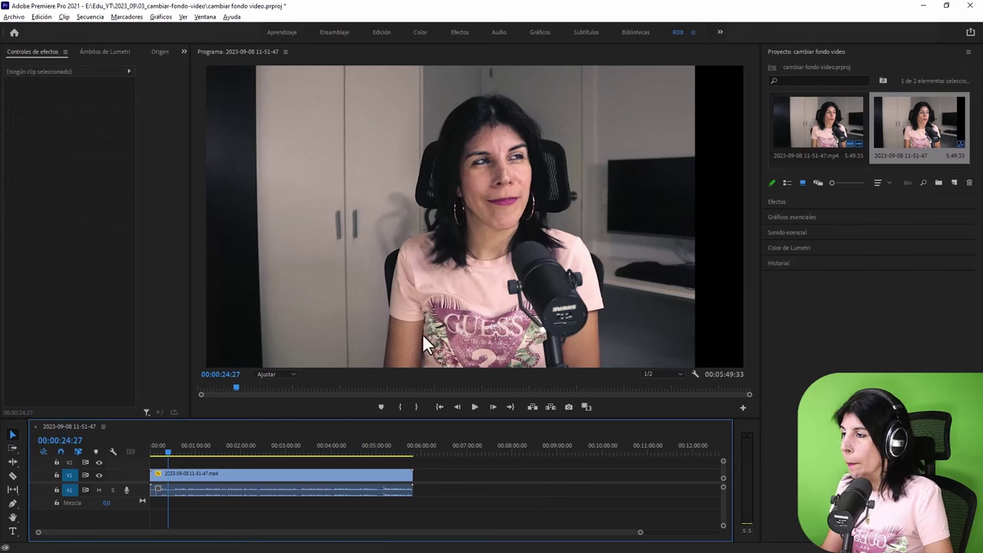
{"action": "left_click_drag", "start_coordinate": [164, 448], "coordinate": [169, 449]}
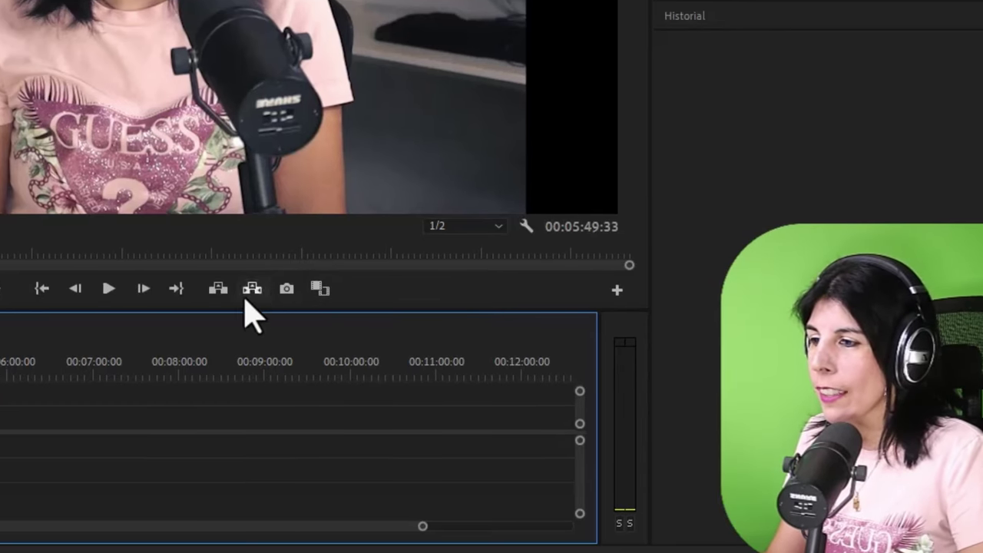
Step: Export the current frame as a JPEG into E:\Edu_YT\2023_09\03_cambiar-fondo-video, keeping the suggested file name
{"action": "left_click", "coordinate": [288, 298]}
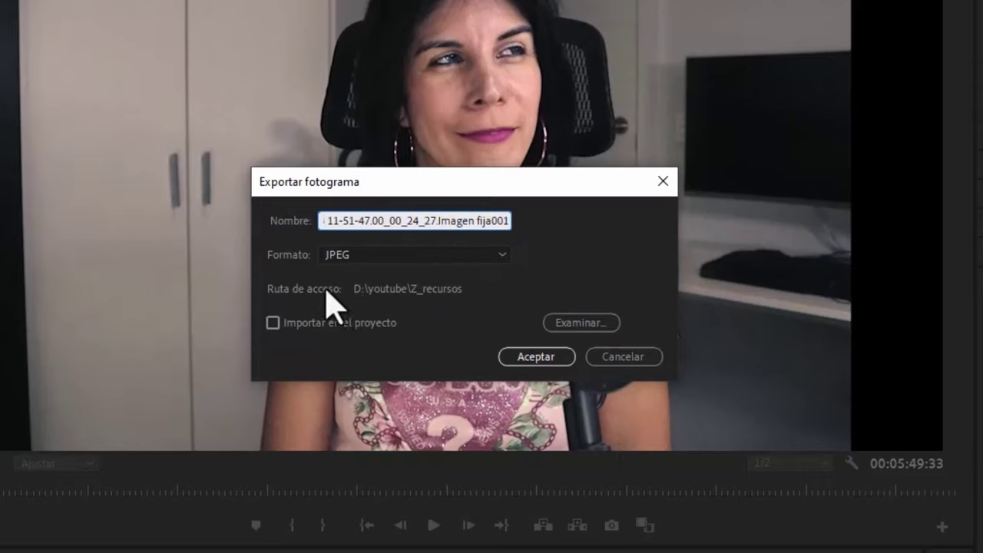
{"action": "left_click", "coordinate": [555, 322]}
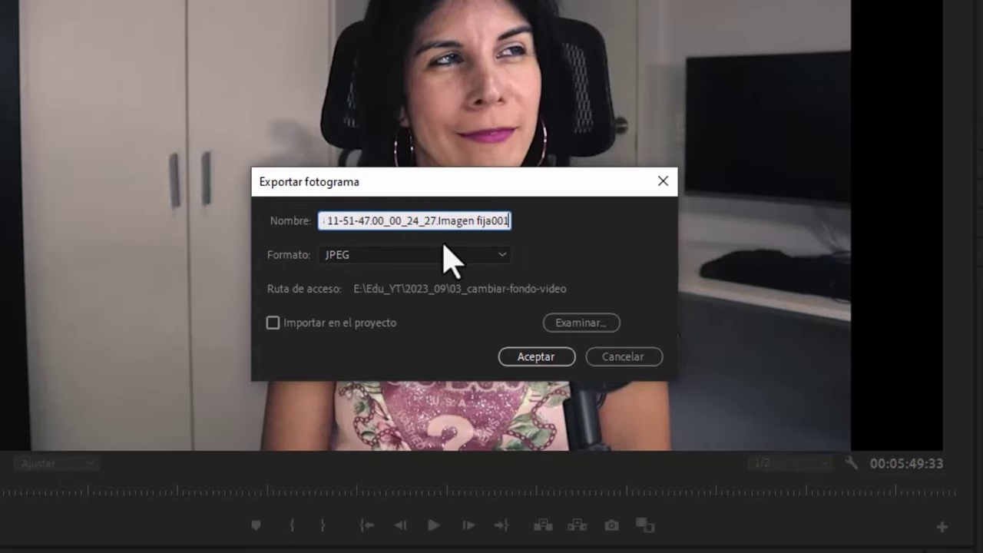
{"action": "left_click", "coordinate": [530, 357]}
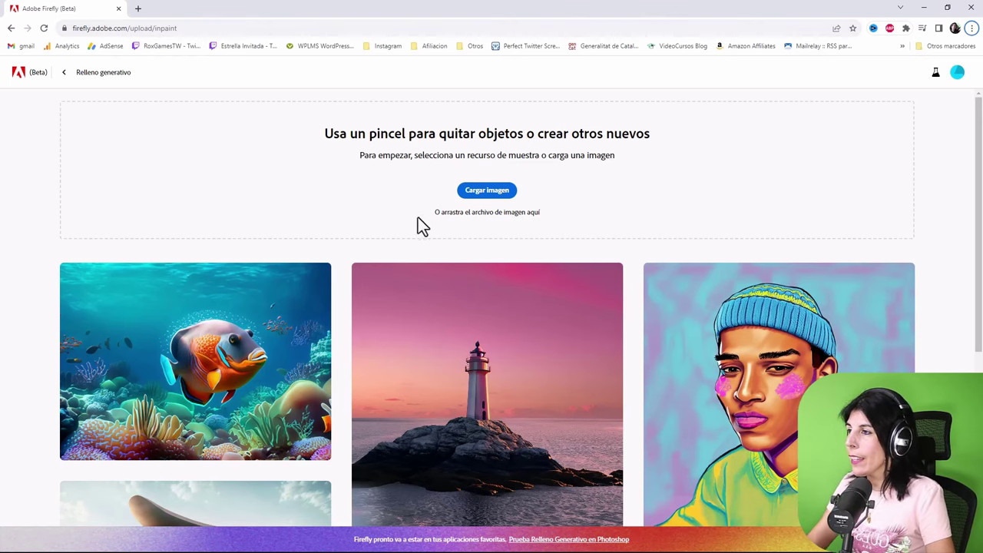
Step: Upload the exported JPEG frame to Adobe Firefly's Generative Fill in the browser
{"action": "left_click", "coordinate": [463, 194]}
{"action": "left_click", "coordinate": [698, 481]}
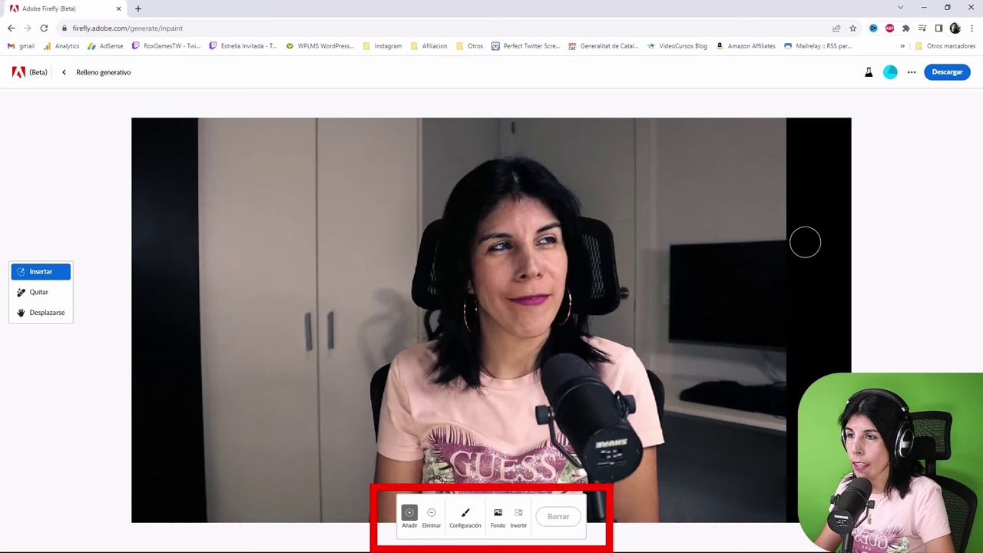
Step: Enlarge the Insert brush to about 86 % and erase the room background on both sides of and above the woman
{"action": "left_click", "coordinate": [466, 514]}
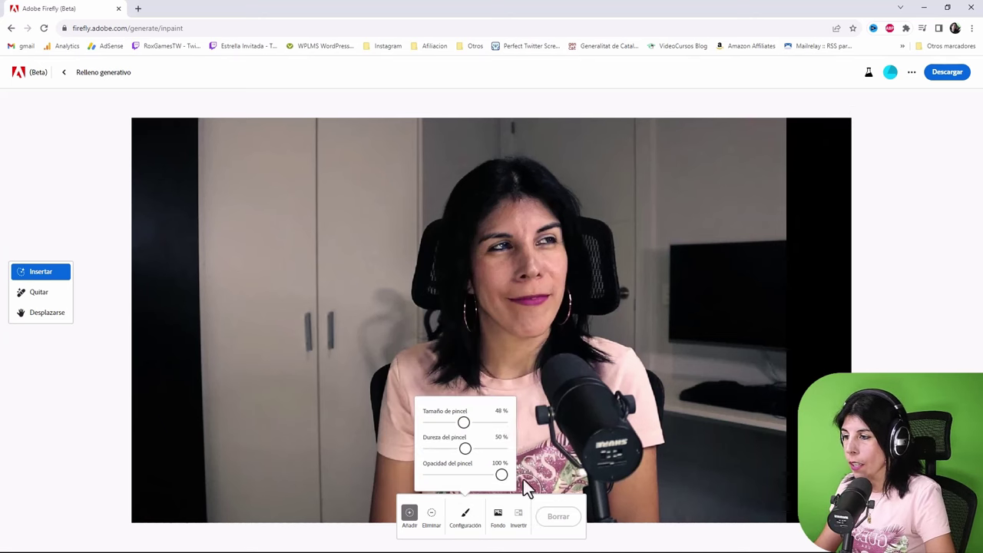
{"action": "left_click_drag", "start_coordinate": [429, 424], "coordinate": [431, 424]}
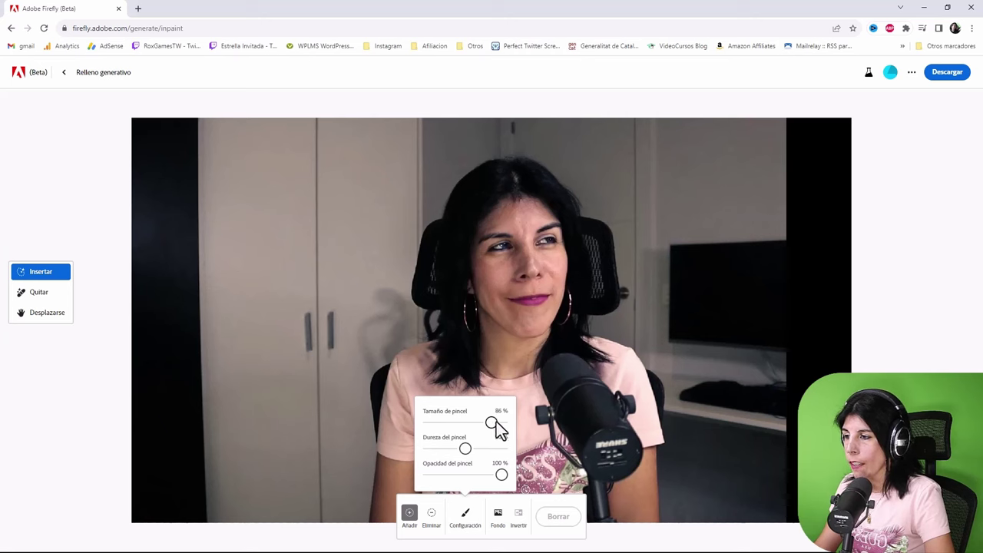
{"action": "left_click", "coordinate": [466, 516]}
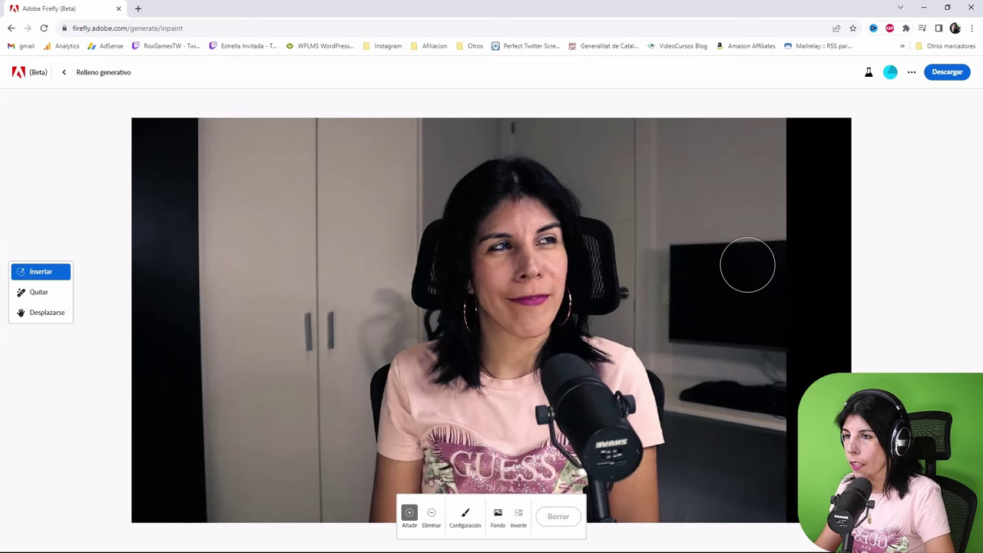
{"action": "mouse_move", "coordinate": [815, 119]}
{"action": "left_mouse_down"}
{"action": "mouse_move", "coordinate": [792, 135]}
{"action": "mouse_move", "coordinate": [804, 221]}
{"action": "mouse_move", "coordinate": [827, 112]}
{"action": "mouse_move", "coordinate": [806, 505]}
{"action": "mouse_move", "coordinate": [838, 221]}
{"action": "mouse_move", "coordinate": [821, 528]}
{"action": "mouse_move", "coordinate": [794, 510]}
{"action": "mouse_move", "coordinate": [787, 228]}
{"action": "mouse_move", "coordinate": [780, 397]}
{"action": "mouse_move", "coordinate": [704, 395]}
{"action": "mouse_move", "coordinate": [715, 359]}
{"action": "mouse_move", "coordinate": [682, 347]}
{"action": "mouse_move", "coordinate": [774, 350]}
{"action": "mouse_move", "coordinate": [708, 290]}
{"action": "mouse_move", "coordinate": [695, 312]}
{"action": "mouse_move", "coordinate": [754, 251]}
{"action": "mouse_move", "coordinate": [707, 247]}
{"action": "mouse_move", "coordinate": [799, 53]}
{"action": "mouse_move", "coordinate": [739, 94]}
{"action": "mouse_move", "coordinate": [812, 392]}
{"action": "mouse_move", "coordinate": [777, 384]}
{"action": "left_mouse_up"}
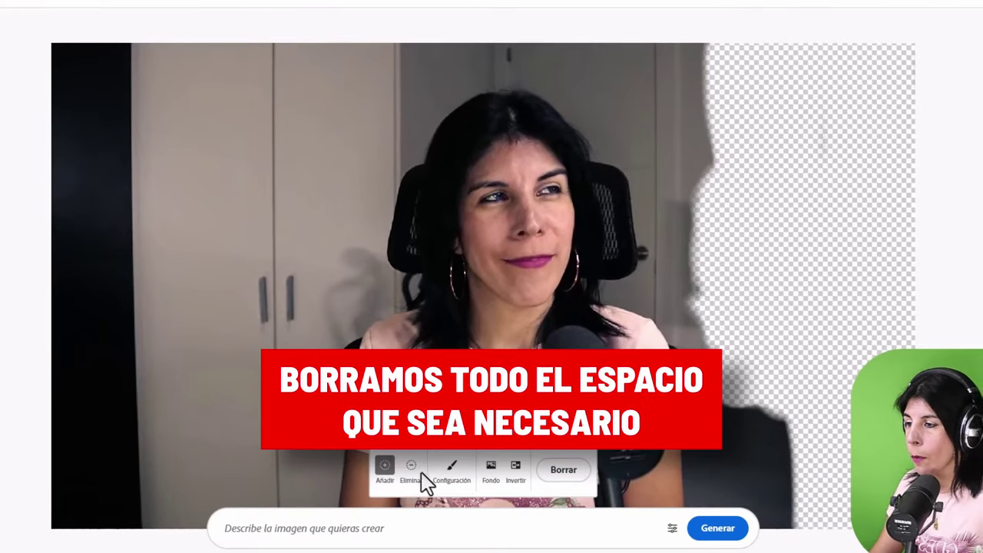
{"action": "mouse_move", "coordinate": [307, 230]}
{"action": "left_mouse_down"}
{"action": "mouse_move", "coordinate": [274, 22]}
{"action": "mouse_move", "coordinate": [51, 296]}
{"action": "mouse_move", "coordinate": [154, 146]}
{"action": "mouse_move", "coordinate": [184, 522]}
{"action": "mouse_move", "coordinate": [322, 269]}
{"action": "mouse_move", "coordinate": [226, 70]}
{"action": "left_mouse_up"}
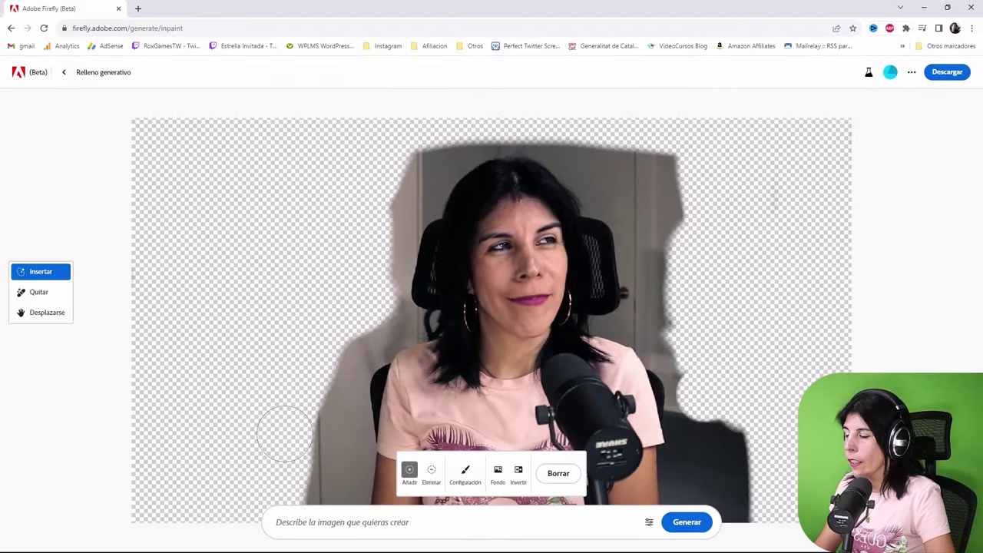
Step: Fill the erased areas with a generated bookshelf background, compare the three variations and choose the first one
{"action": "left_click", "coordinate": [424, 526]}
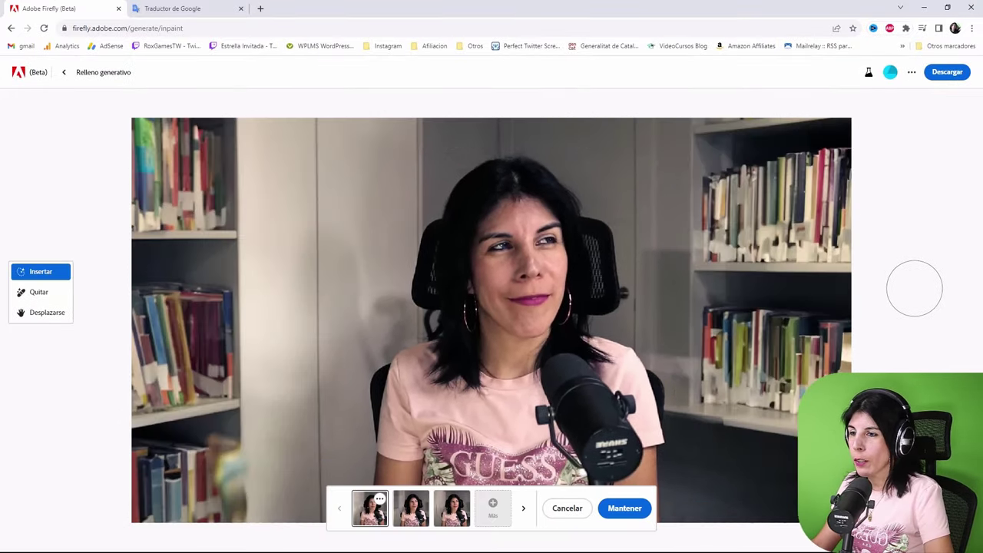
{"action": "left_click", "coordinate": [412, 521]}
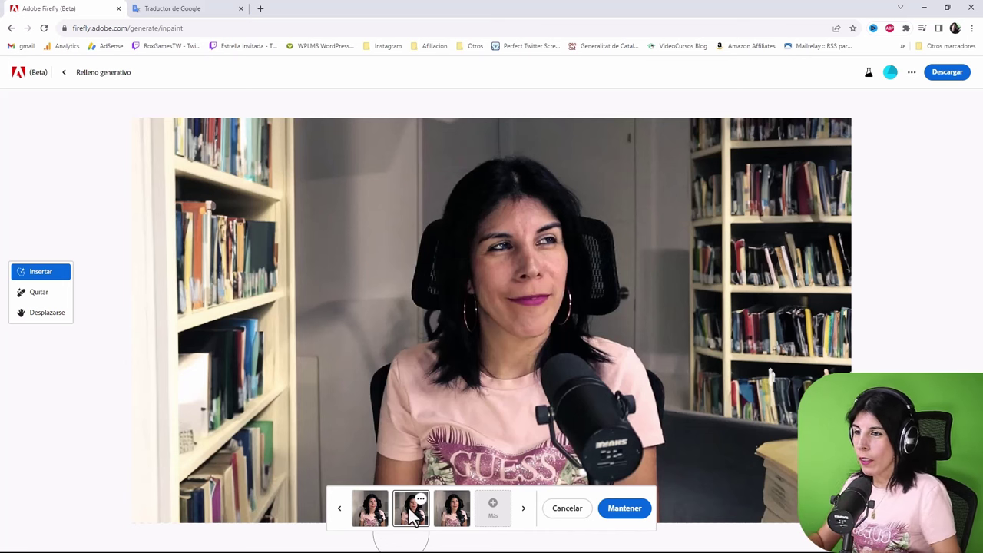
{"action": "left_click", "coordinate": [450, 516]}
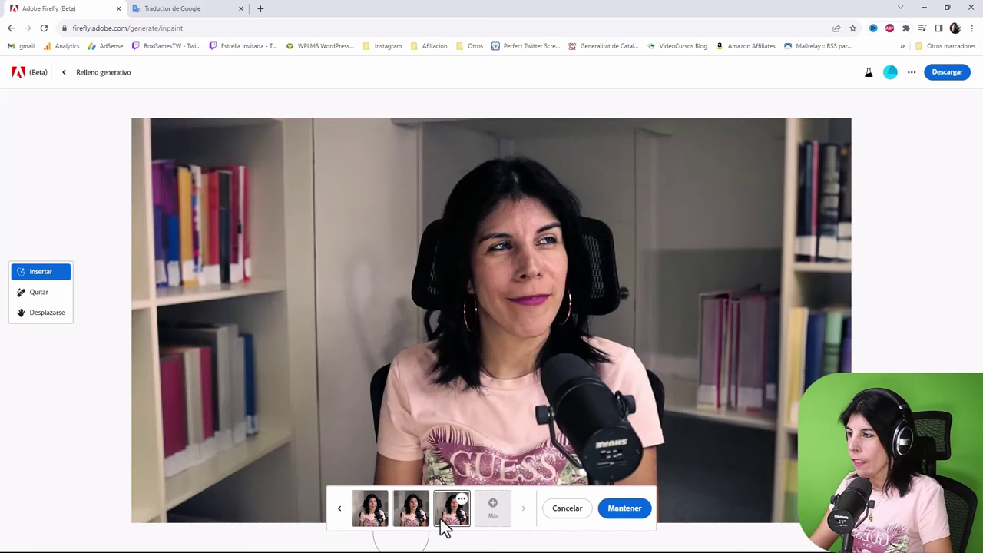
{"action": "left_click", "coordinate": [372, 516]}
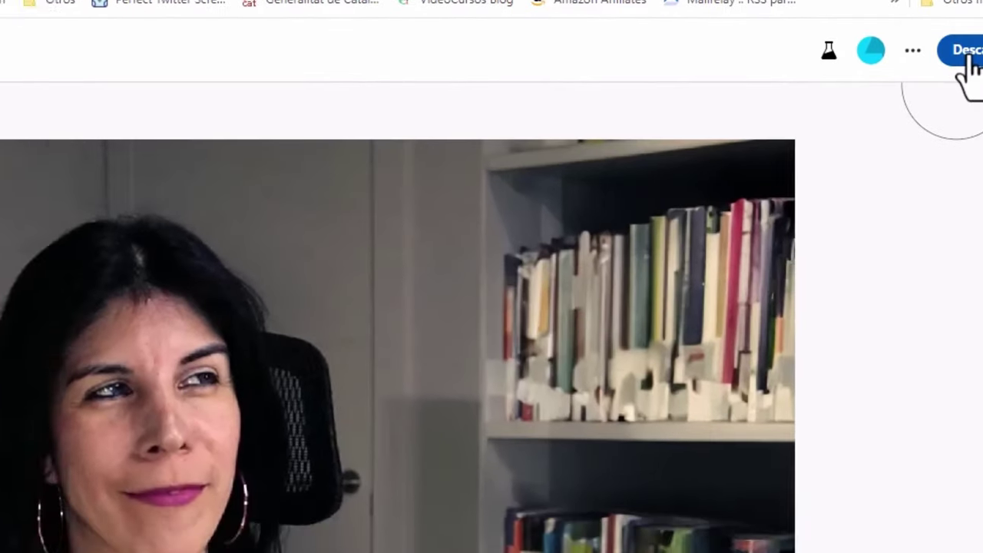
Step: Download the filled image as Firefly 20230908121647.png into the 03_cambiar-fondo-video folder
{"action": "left_click", "coordinate": [918, 91]}
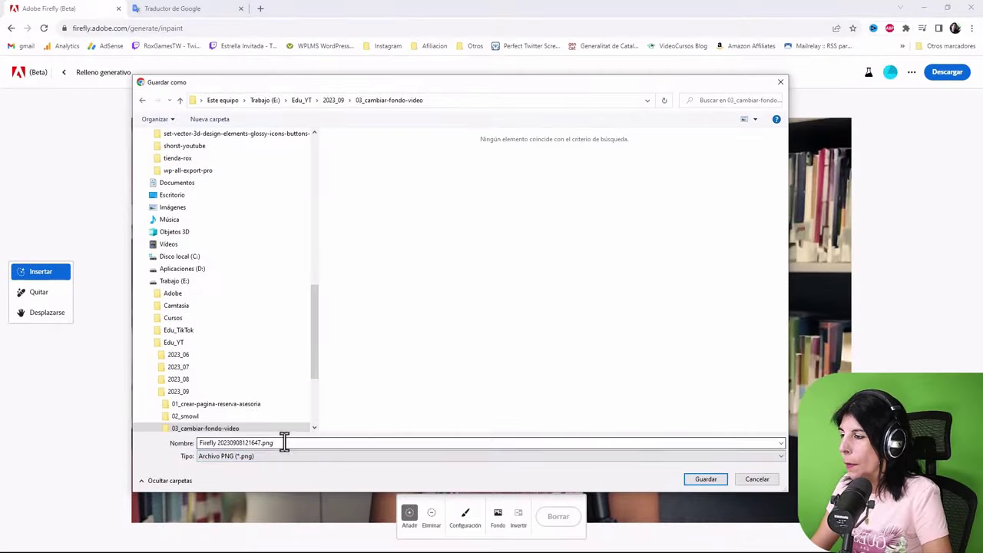
{"action": "left_click", "coordinate": [706, 478]}
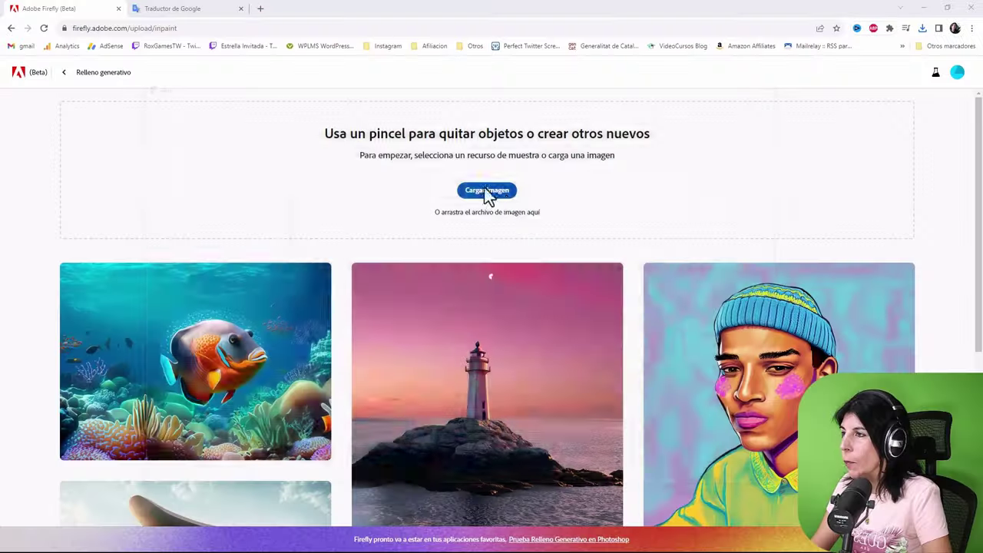
Step: Upload the original exported JPEG frame again to Generative Fill for another background version
{"action": "left_click", "coordinate": [484, 197]}
{"action": "left_click", "coordinate": [329, 171]}
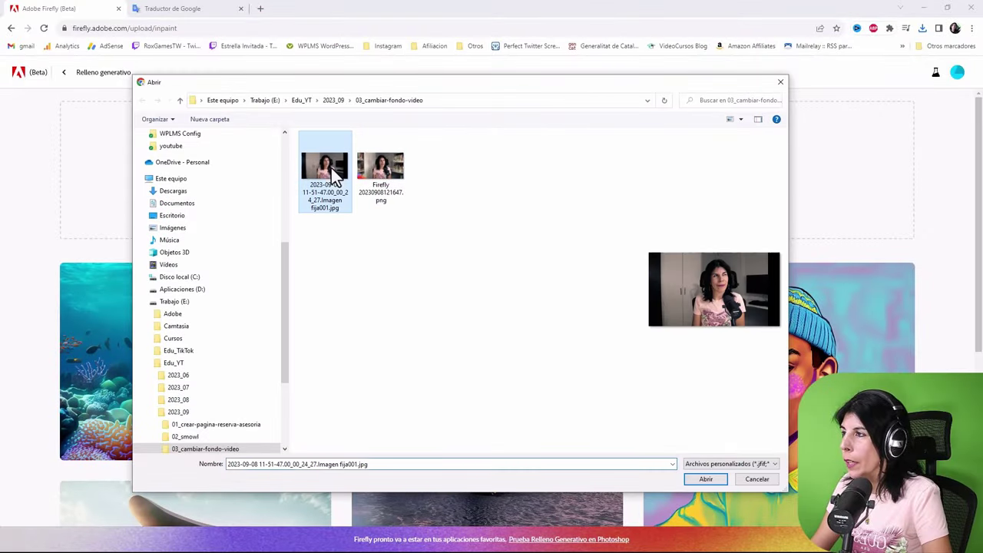
{"action": "left_click", "coordinate": [706, 479]}
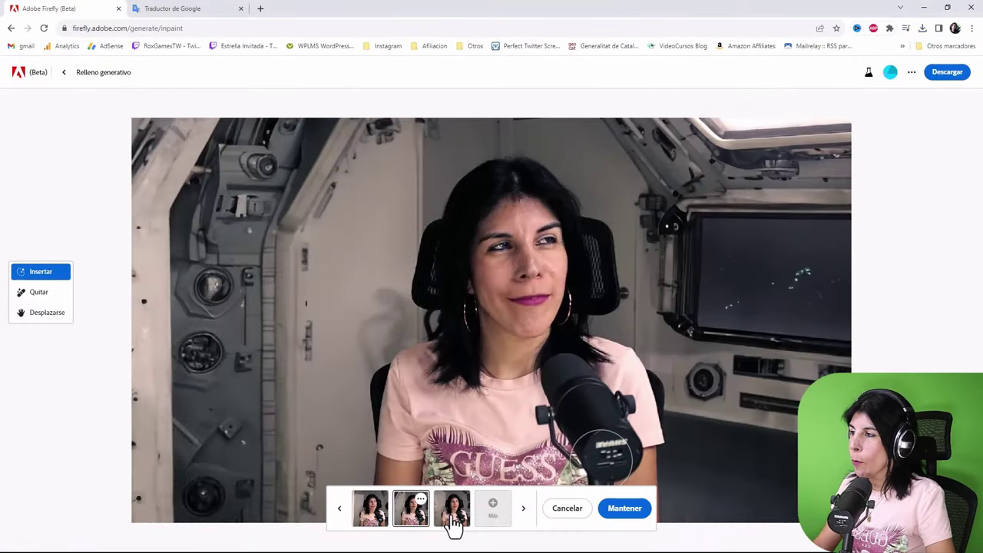
Step: Compare the generated spaceship-interior variations and choose the second one
{"action": "left_click", "coordinate": [453, 511]}
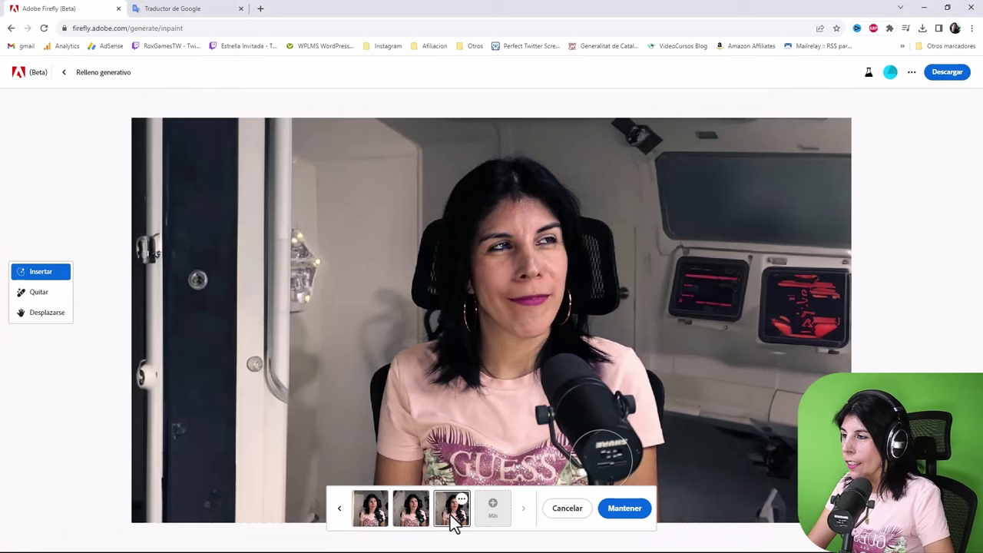
{"action": "left_click", "coordinate": [412, 510]}
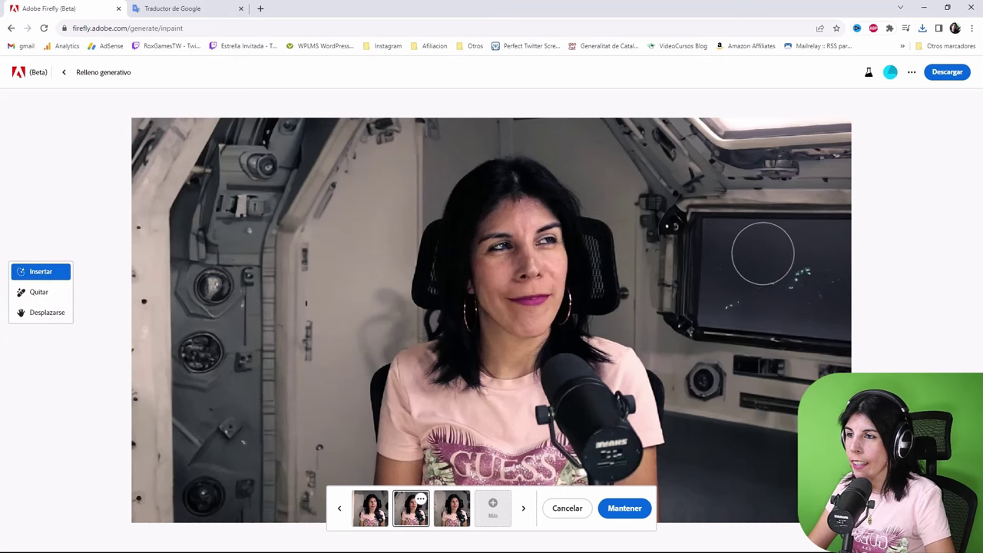
{"action": "mouse_move", "coordinate": [719, 233]}
{"action": "left_mouse_down"}
{"action": "mouse_move", "coordinate": [852, 238]}
{"action": "mouse_move", "coordinate": [725, 239]}
{"action": "mouse_move", "coordinate": [719, 295]}
{"action": "mouse_move", "coordinate": [860, 306]}
{"action": "left_mouse_up"}
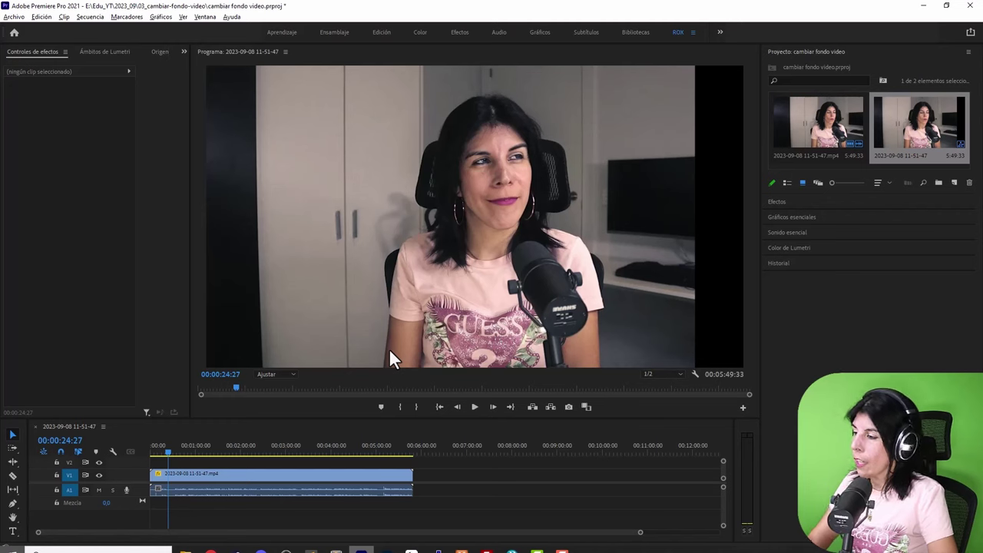
Step: In Premiere Pro, move the video clip up to track V2 and place Firefly 20230908121647.png from the project folder on V1
{"action": "left_click", "coordinate": [185, 550]}
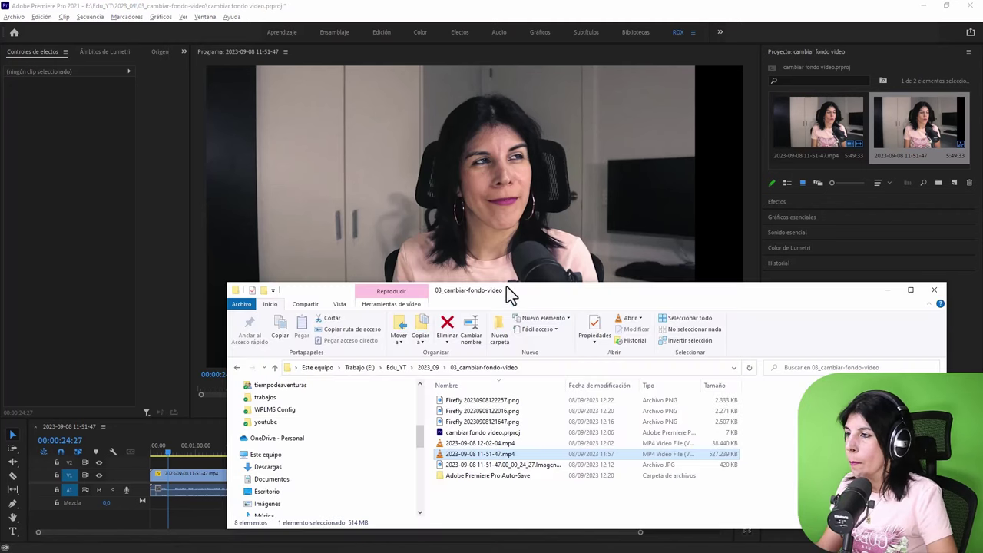
{"action": "left_click", "coordinate": [471, 465]}
{"action": "left_click", "coordinate": [479, 423]}
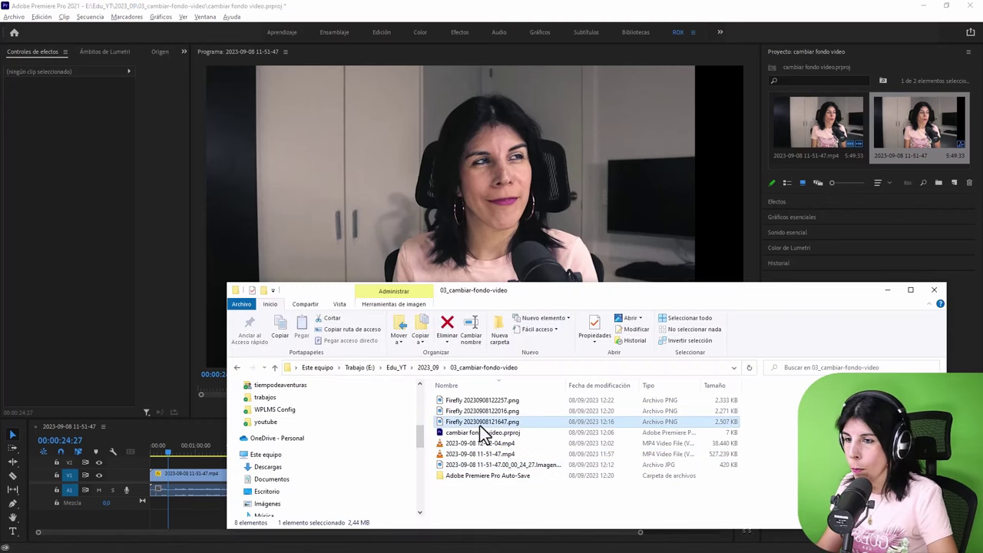
{"action": "left_click_drag", "start_coordinate": [503, 295], "coordinate": [642, 194]}
{"action": "left_click_drag", "start_coordinate": [618, 320], "coordinate": [378, 461]}
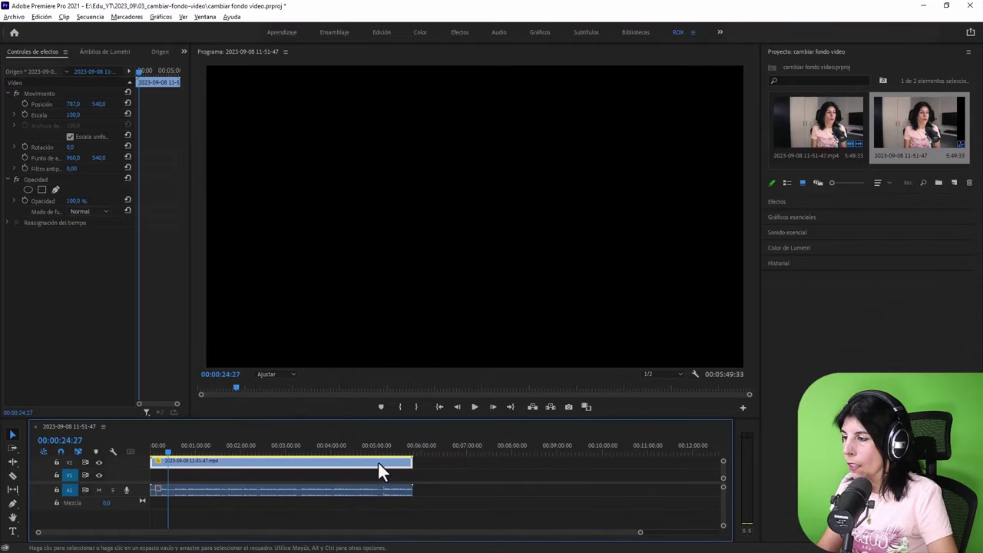
{"action": "key", "text": "alt+Tab"}
{"action": "left_click_drag", "start_coordinate": [599, 322], "coordinate": [350, 478]}
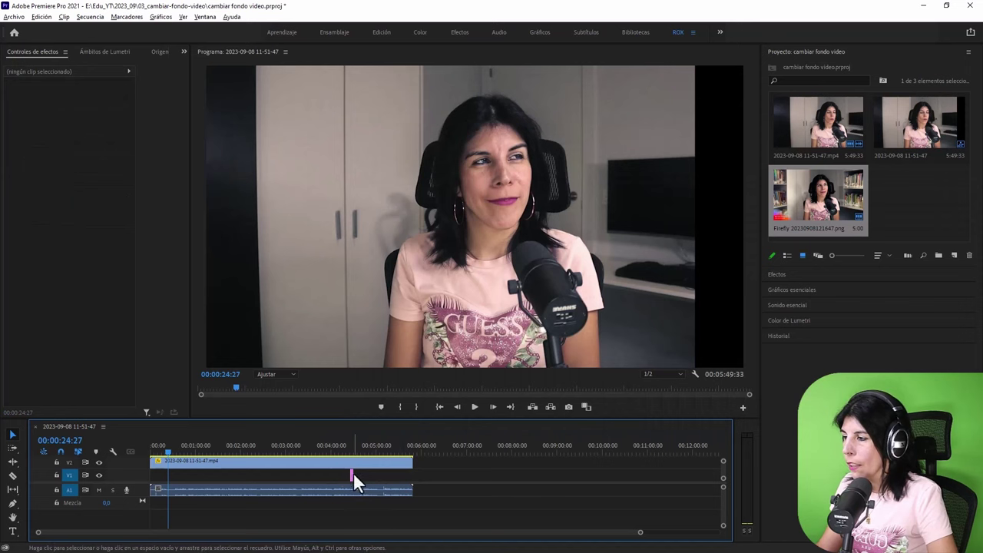
Step: Stretch the Firefly image on V1 to span the whole video clip and move the playhead to about 00:01:59:09
{"action": "left_click_drag", "start_coordinate": [640, 533], "coordinate": [579, 536]}
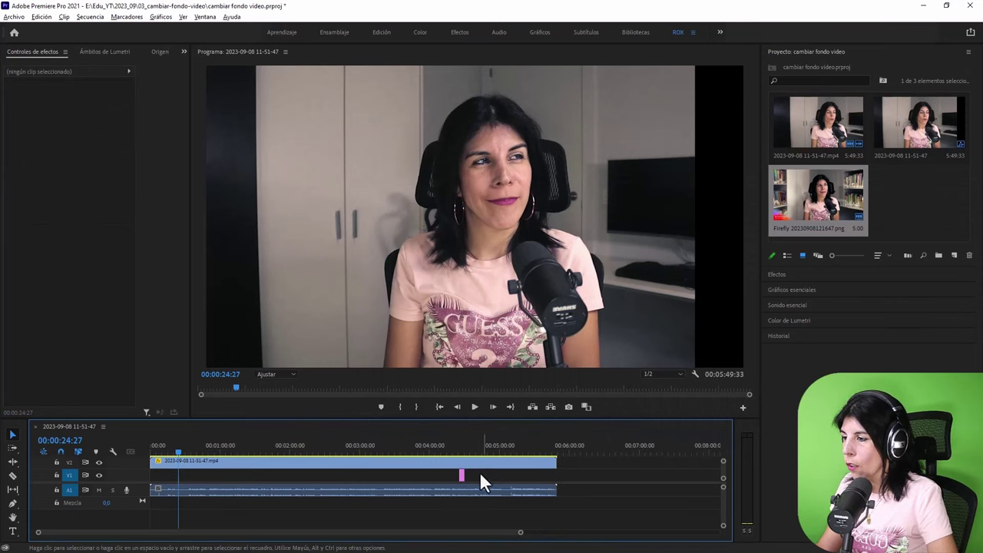
{"action": "left_click_drag", "start_coordinate": [464, 473], "coordinate": [556, 474]}
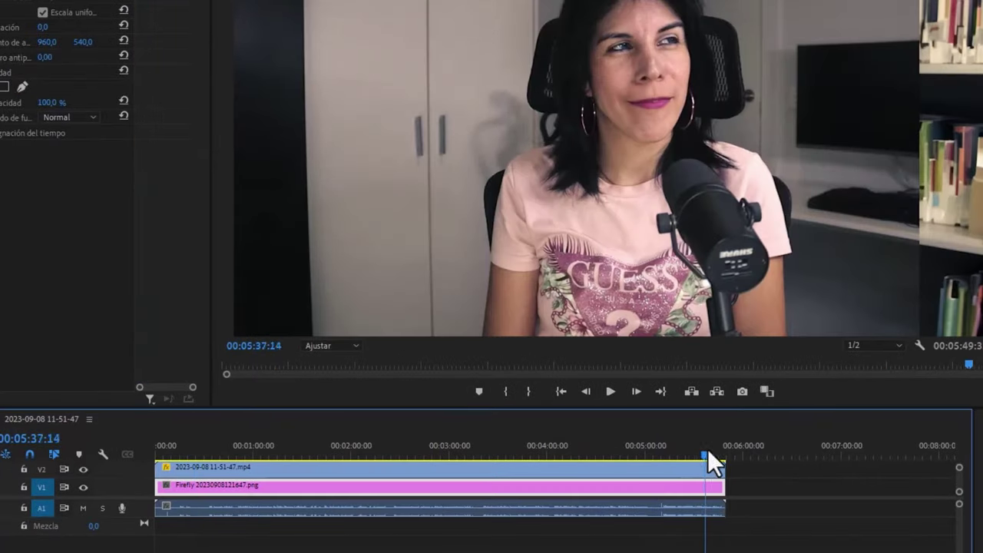
{"action": "left_click_drag", "start_coordinate": [707, 450], "coordinate": [381, 450]}
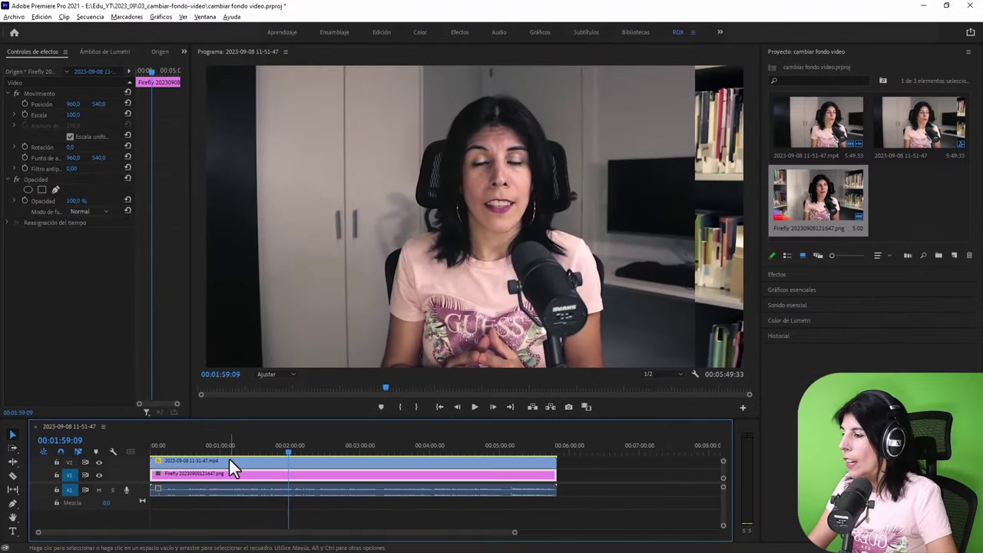
Step: Add a rectangular opacity mask to the video clip on V2
{"action": "left_click", "coordinate": [229, 460]}
{"action": "left_click", "coordinate": [43, 179]}
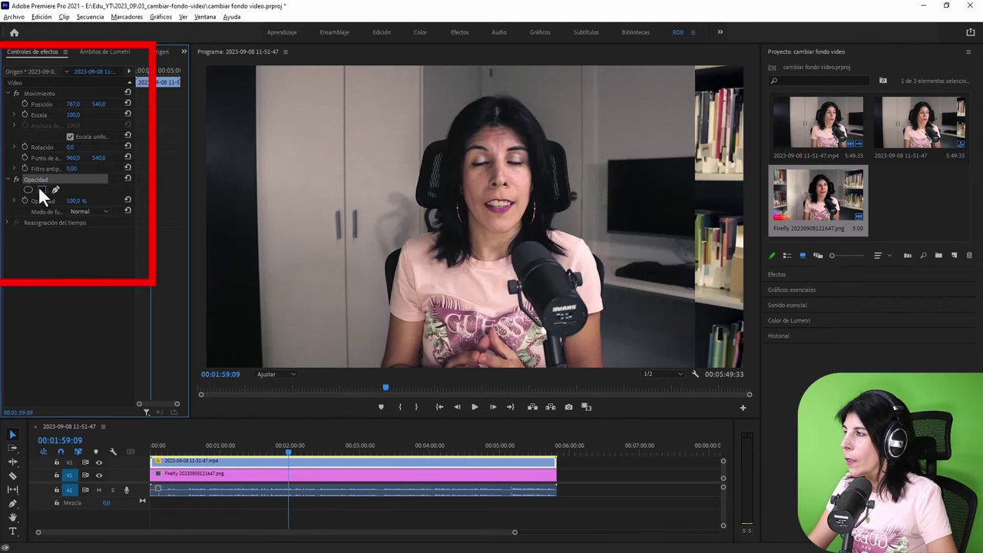
{"action": "left_click", "coordinate": [41, 190]}
{"action": "mouse_move", "coordinate": [443, 224]}
{"action": "left_mouse_down"}
{"action": "mouse_move", "coordinate": [470, 238]}
{"action": "mouse_move", "coordinate": [344, 333]}
{"action": "mouse_move", "coordinate": [504, 164]}
{"action": "mouse_move", "coordinate": [500, 234]}
{"action": "mouse_move", "coordinate": [503, 191]}
{"action": "left_mouse_up"}
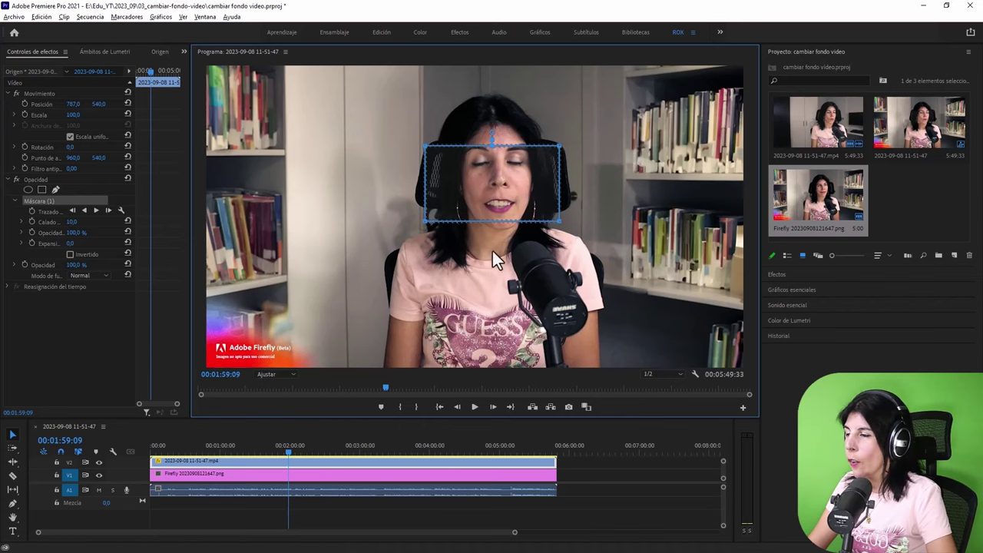
Step: Reselect the video clip's opacity mask and stretch its lower corners down and outward around the woman's arms
{"action": "left_click", "coordinate": [344, 474]}
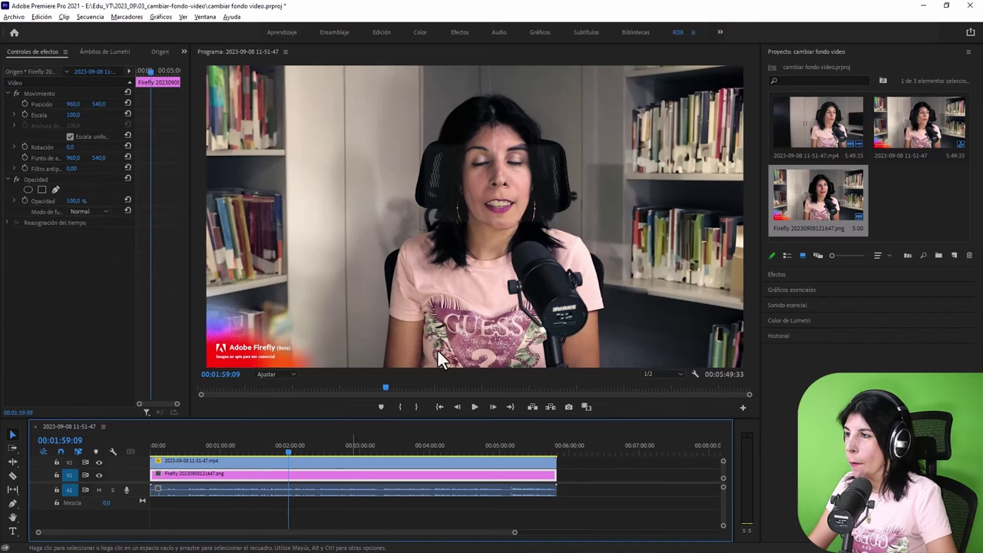
{"action": "left_click", "coordinate": [466, 208]}
{"action": "left_click", "coordinate": [367, 465]}
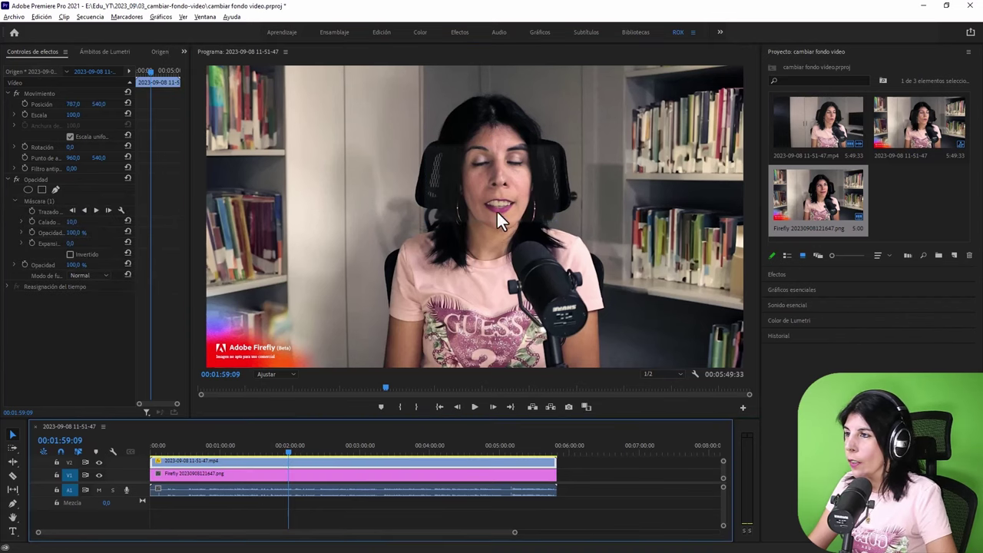
{"action": "left_click", "coordinate": [56, 199]}
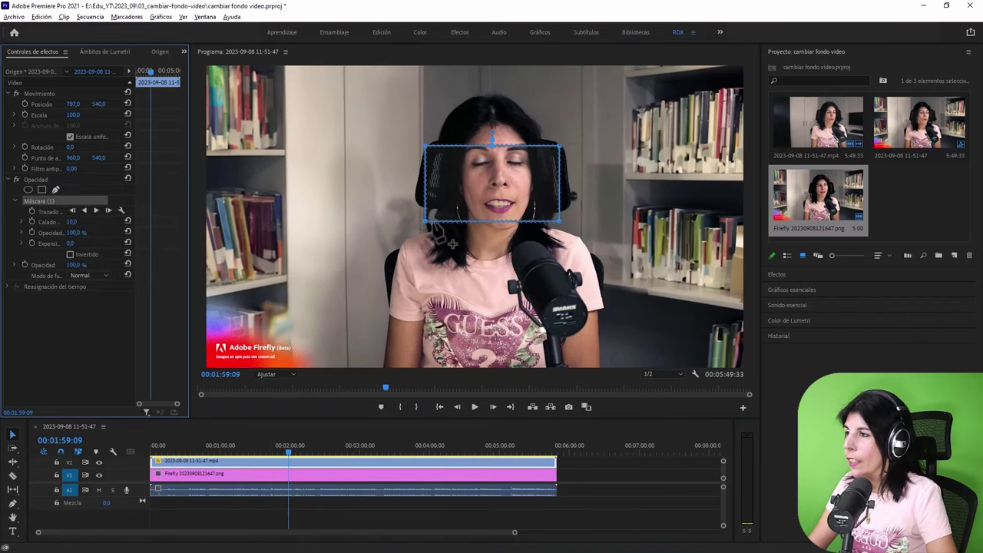
{"action": "left_click_drag", "start_coordinate": [427, 224], "coordinate": [346, 393]}
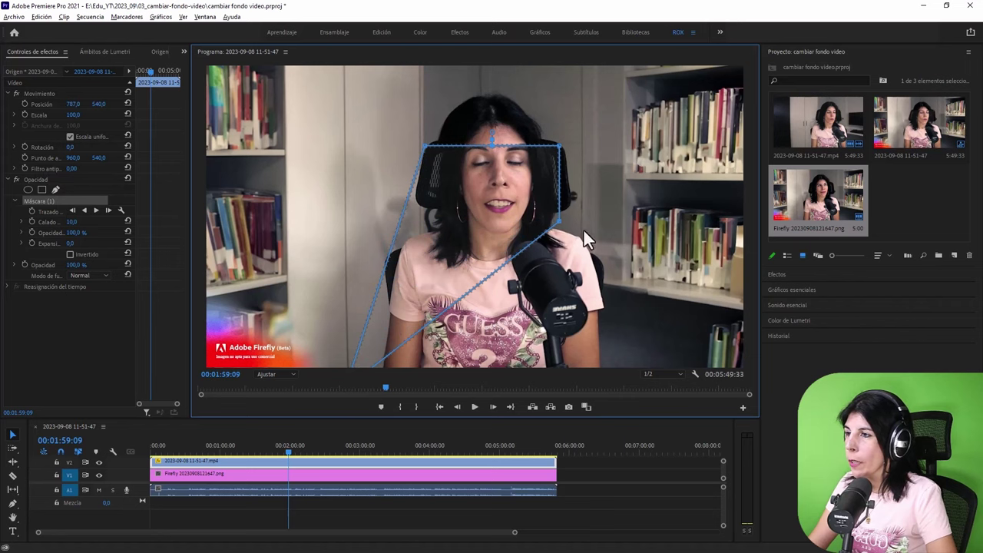
{"action": "left_click_drag", "start_coordinate": [560, 225], "coordinate": [622, 377]}
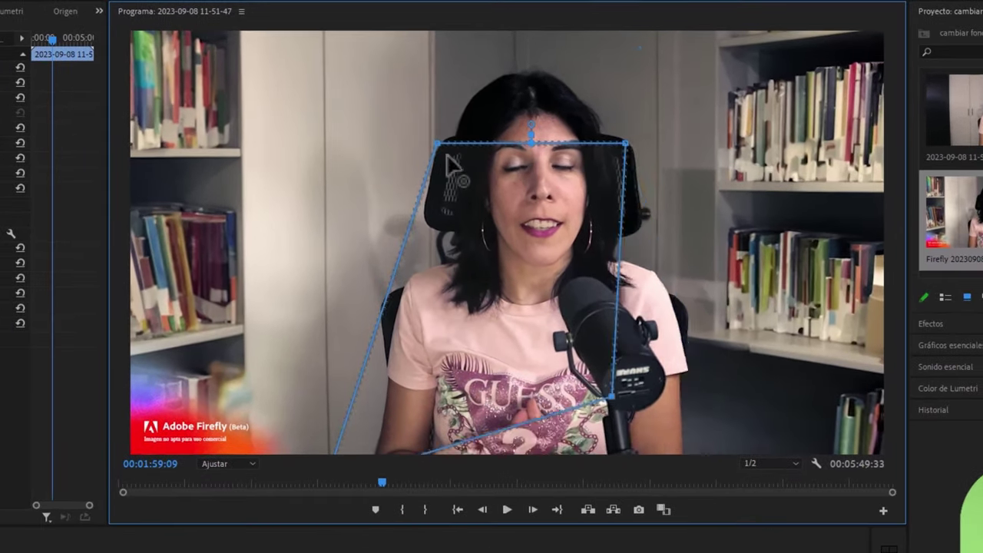
Step: Raise the mask's upper corners above the head and add points along the sides to follow the chair and shoulder
{"action": "left_click_drag", "start_coordinate": [427, 148], "coordinate": [439, 51]}
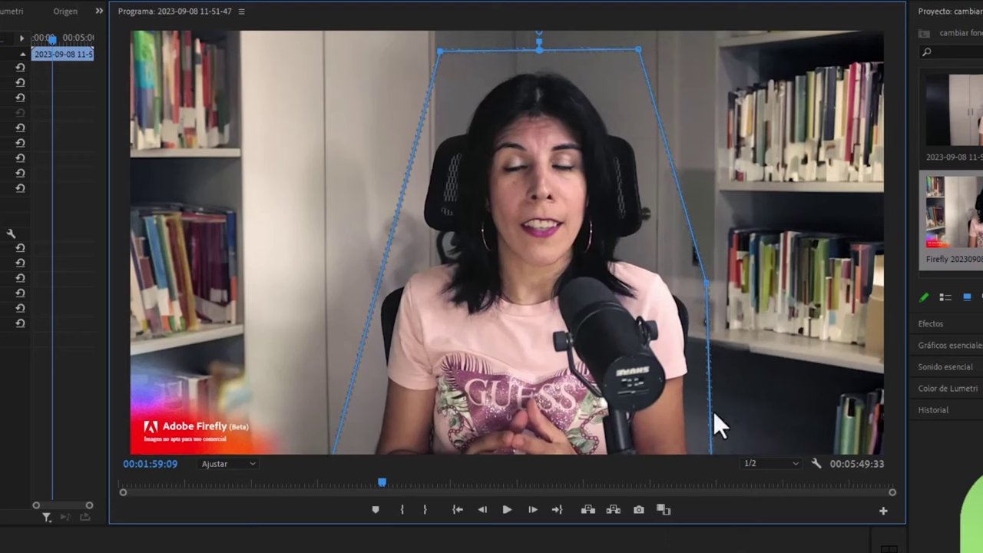
{"action": "left_click_drag", "start_coordinate": [709, 420], "coordinate": [709, 457]}
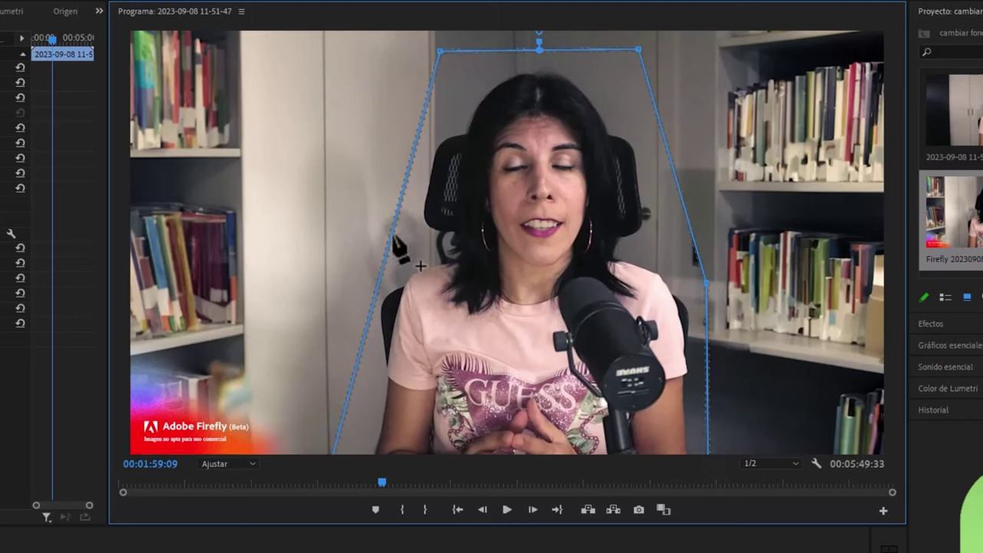
{"action": "left_click_drag", "start_coordinate": [393, 244], "coordinate": [405, 244]}
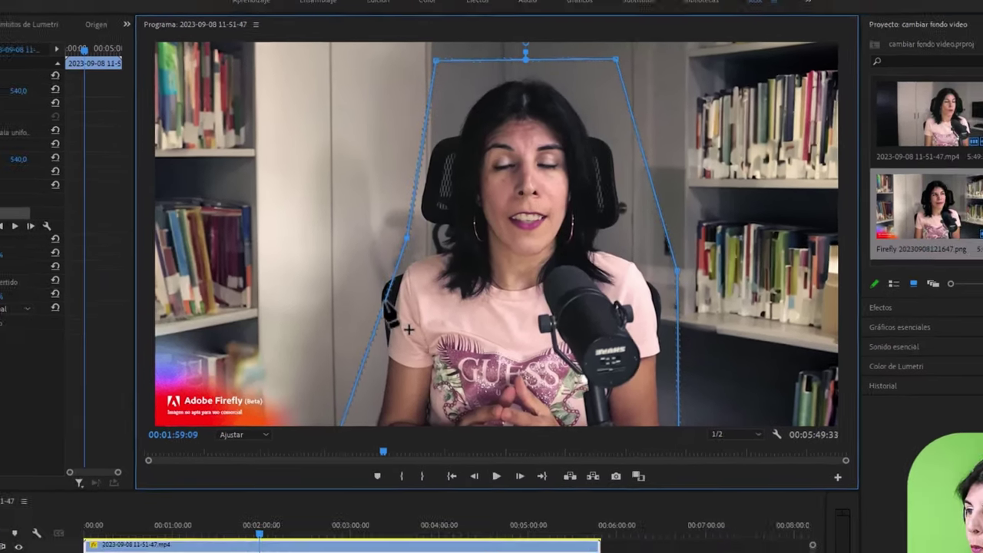
{"action": "left_click_drag", "start_coordinate": [397, 291], "coordinate": [333, 287]}
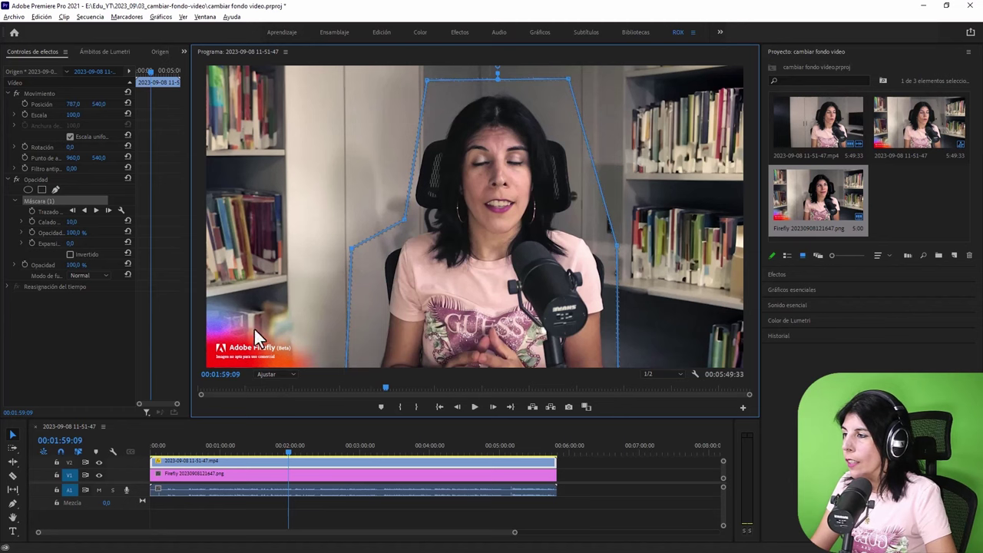
Step: Move the playhead to several points and play the sequence to check the masked video against the generated background
{"action": "left_click", "coordinate": [199, 475]}
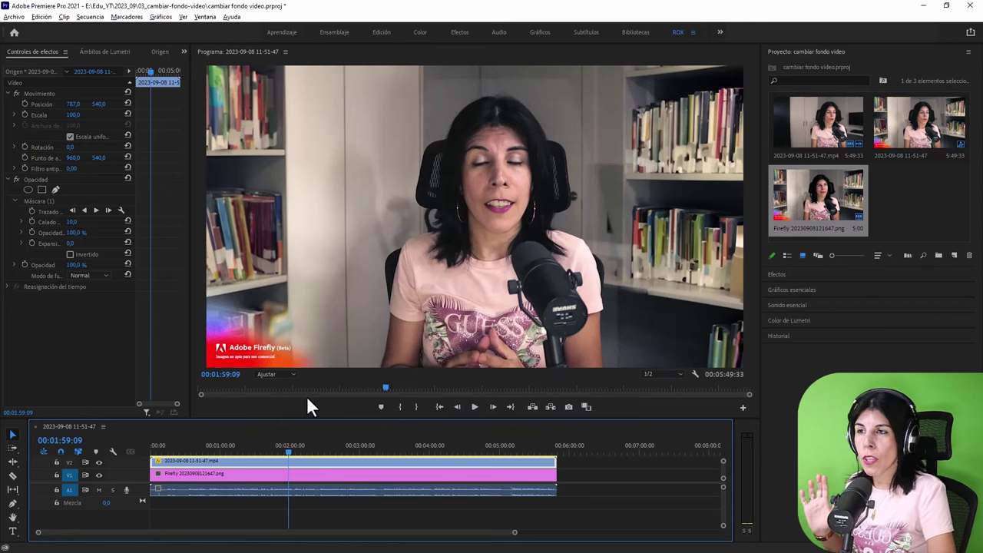
{"action": "left_click", "coordinate": [275, 447]}
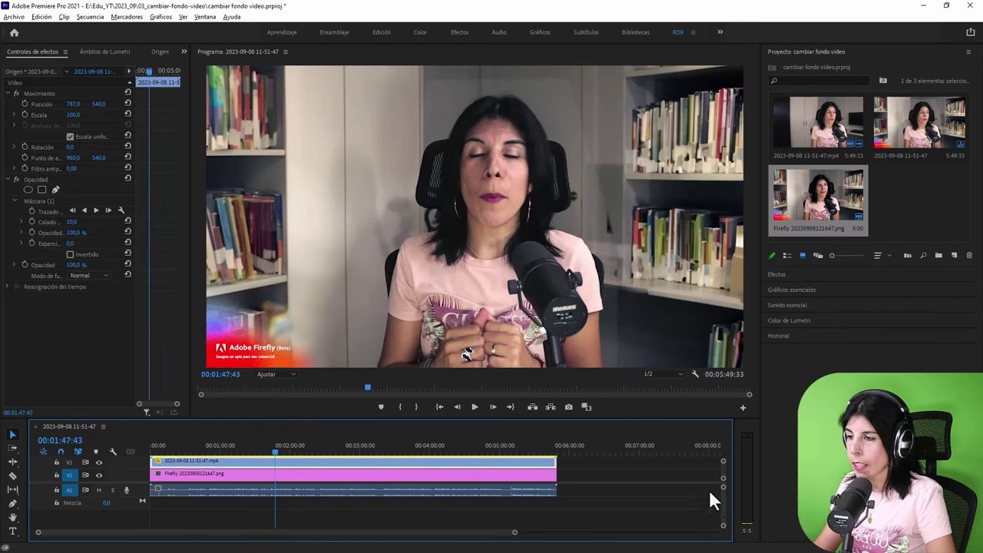
{"action": "left_click", "coordinate": [182, 449]}
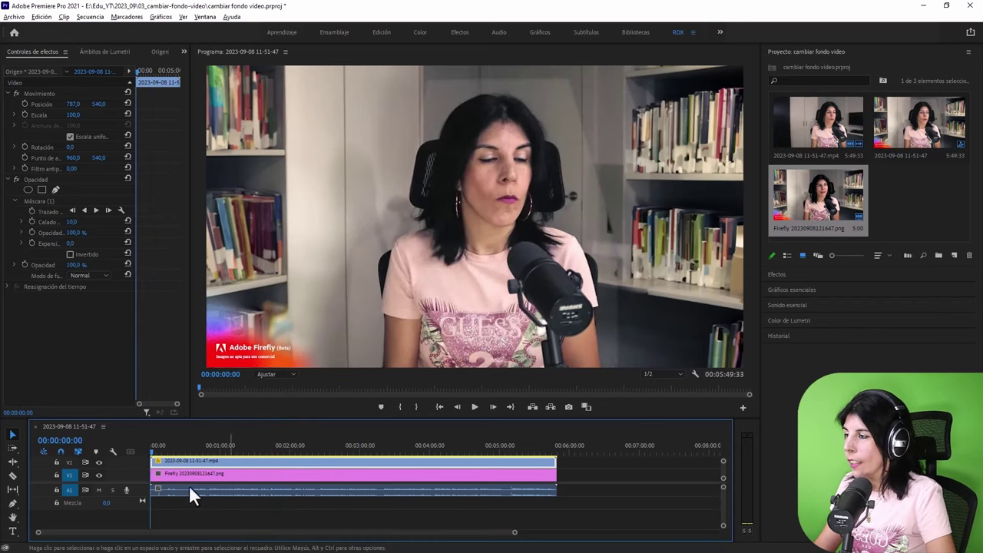
{"action": "left_click", "coordinate": [191, 445]}
{"action": "key", "text": "space"}
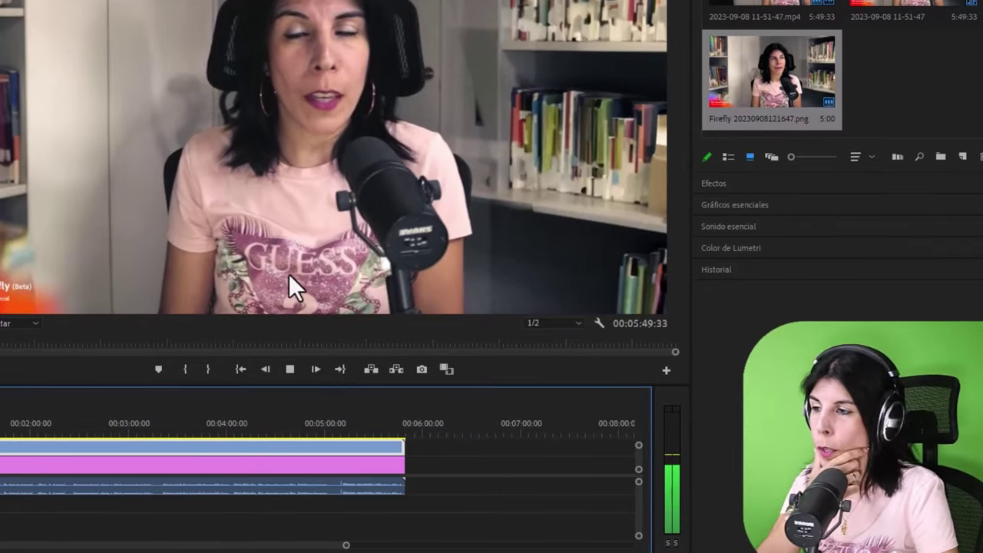
{"action": "left_click", "coordinate": [289, 369]}
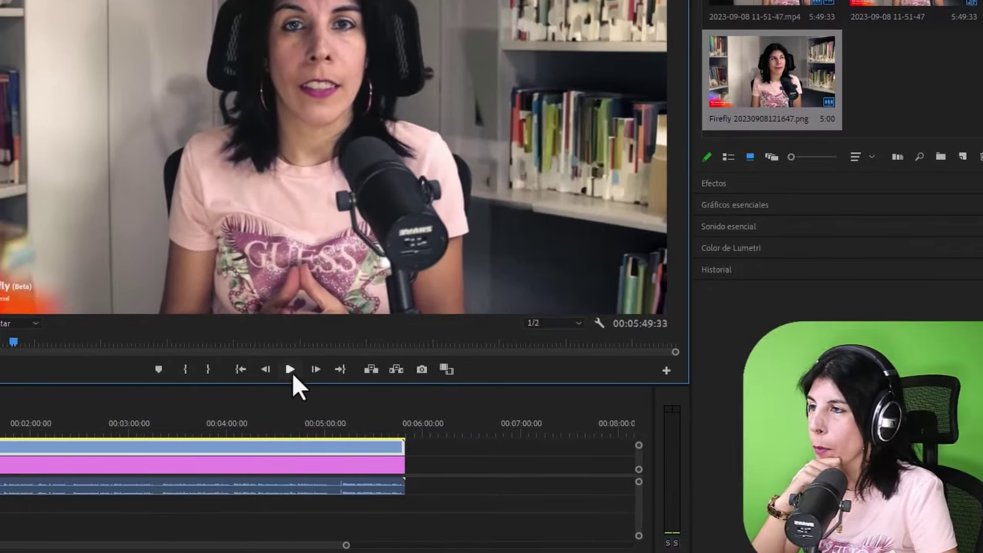
Step: Refine the video clip's mask with extra points close around the head and headrest, then move the playhead to 00:01:43:15
{"action": "left_click", "coordinate": [46, 423]}
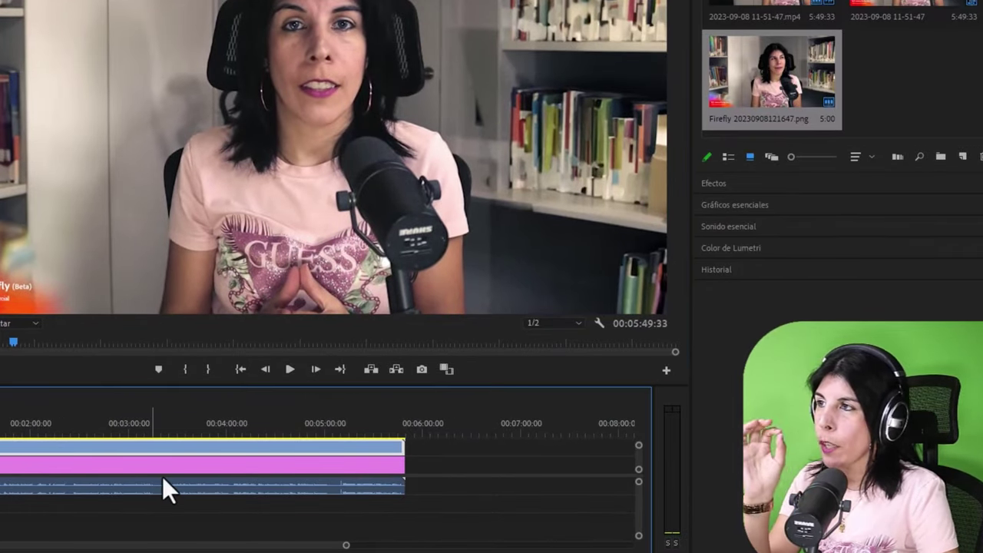
{"action": "left_click", "coordinate": [52, 461]}
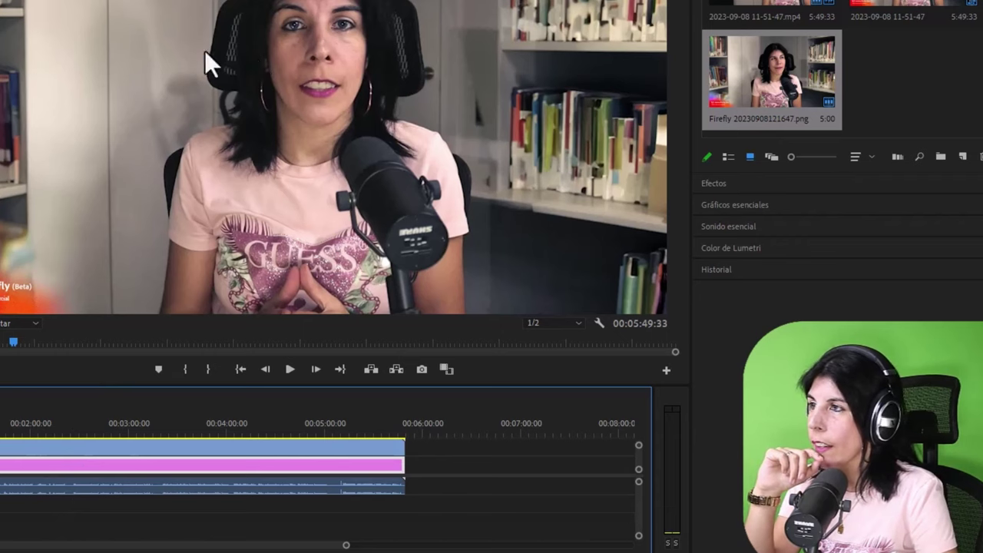
{"action": "left_click", "coordinate": [300, 190]}
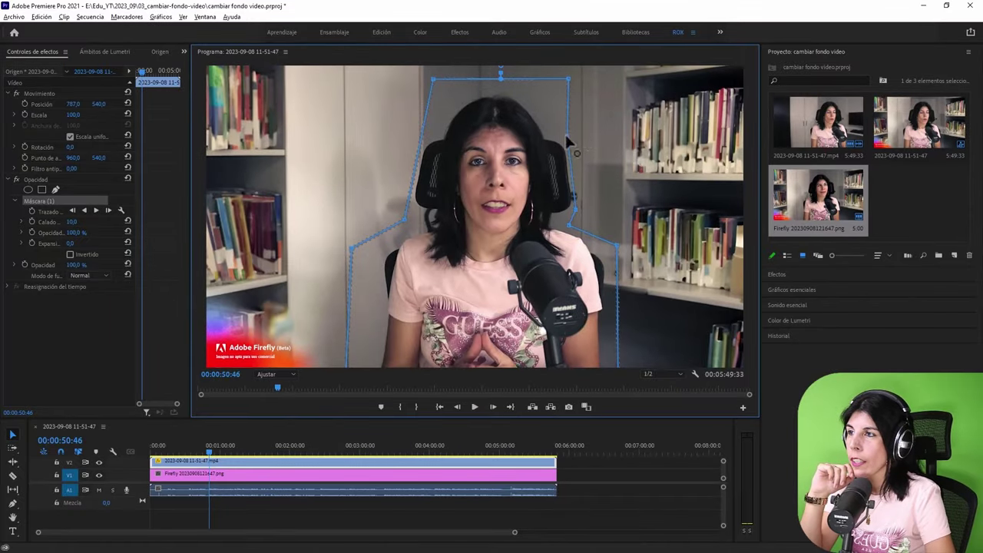
{"action": "left_click_drag", "start_coordinate": [568, 79], "coordinate": [566, 136]}
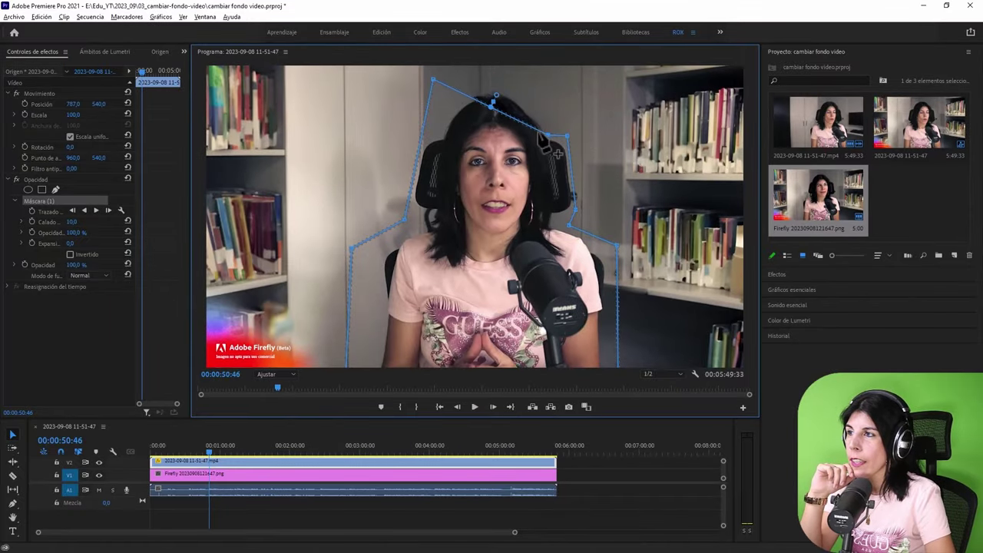
{"action": "left_click", "coordinate": [360, 388]}
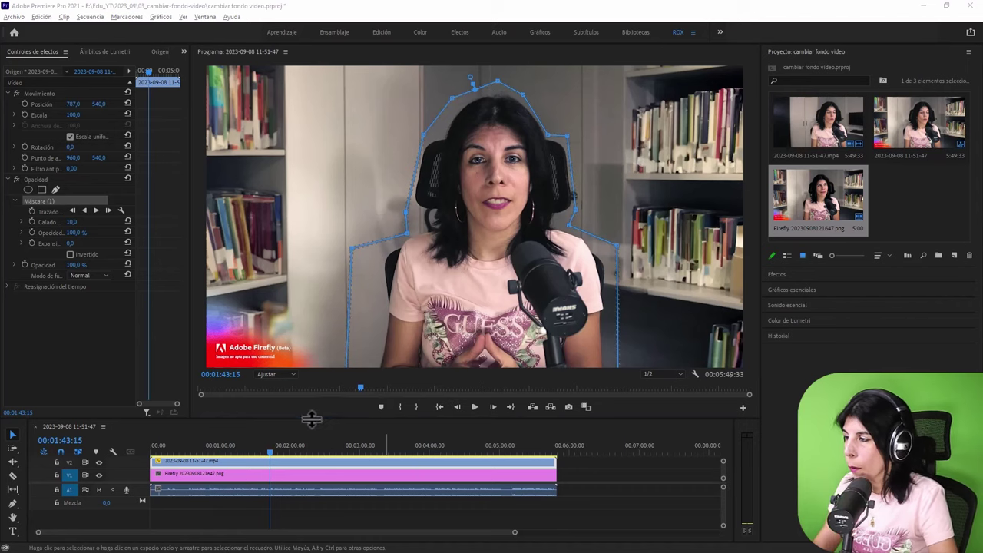
Step: Enlarge the timeline, move the Firefly image from V1 to V3 above the video clip, and set the playhead to 00:00:41:20
{"action": "left_click_drag", "start_coordinate": [311, 418], "coordinate": [311, 403]}
{"action": "left_click", "coordinate": [306, 442]}
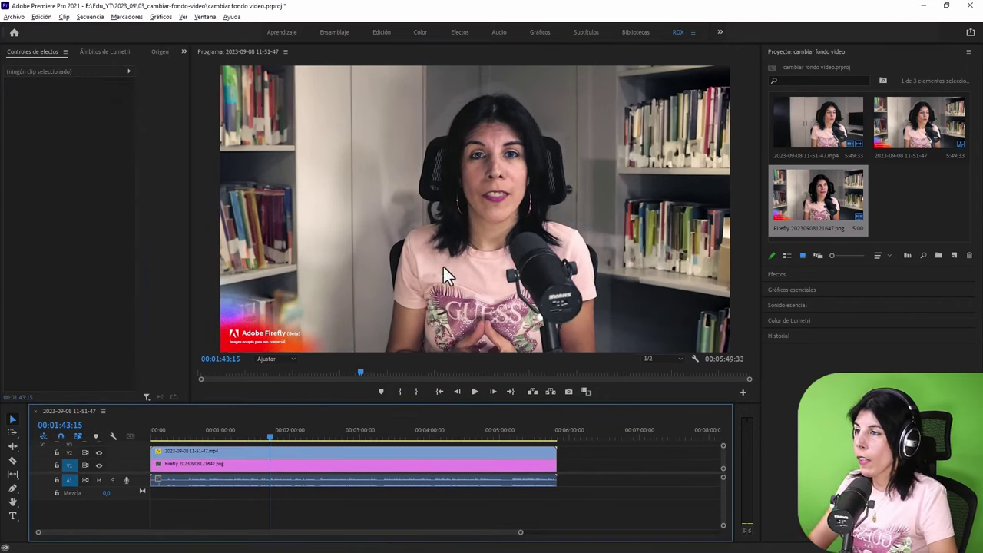
{"action": "left_click", "coordinate": [330, 453]}
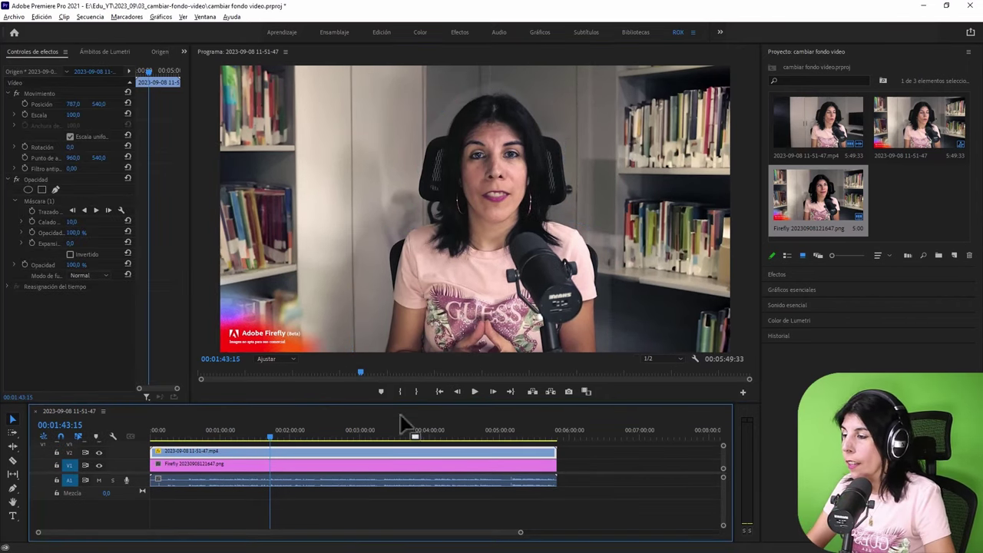
{"action": "left_click_drag", "start_coordinate": [333, 402], "coordinate": [335, 366]}
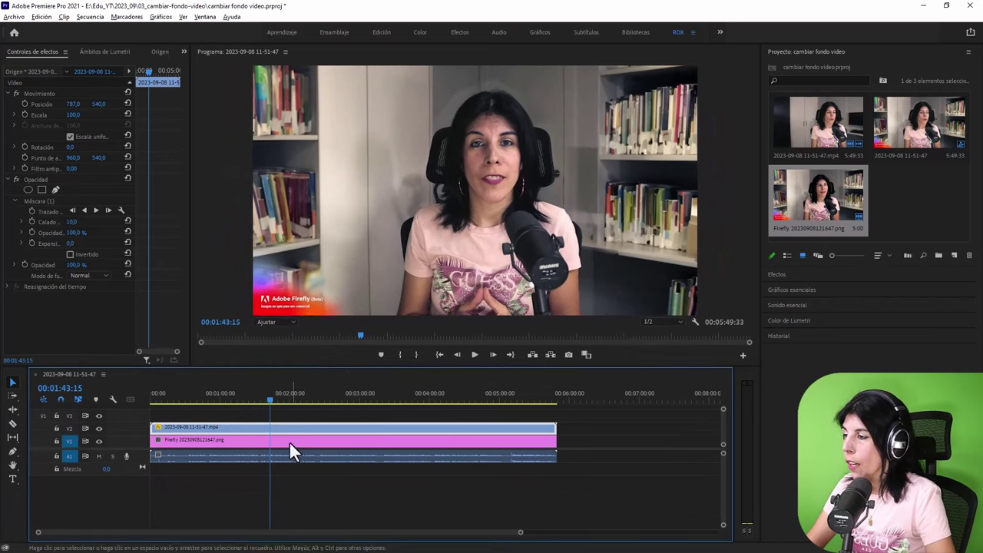
{"action": "scroll", "coordinate": [127, 453], "scroll_direction": "up", "scroll_amount": 3}
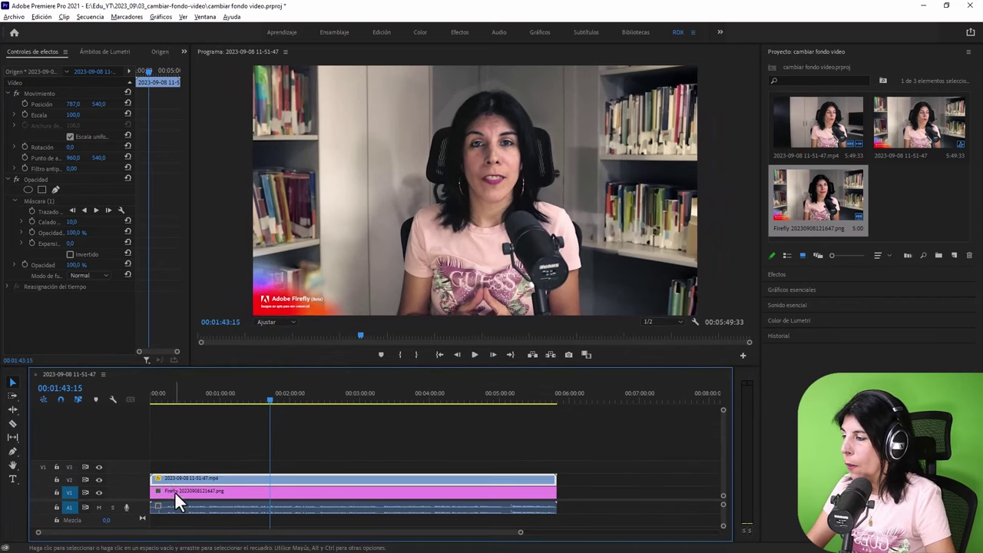
{"action": "left_click_drag", "start_coordinate": [175, 495], "coordinate": [175, 471]}
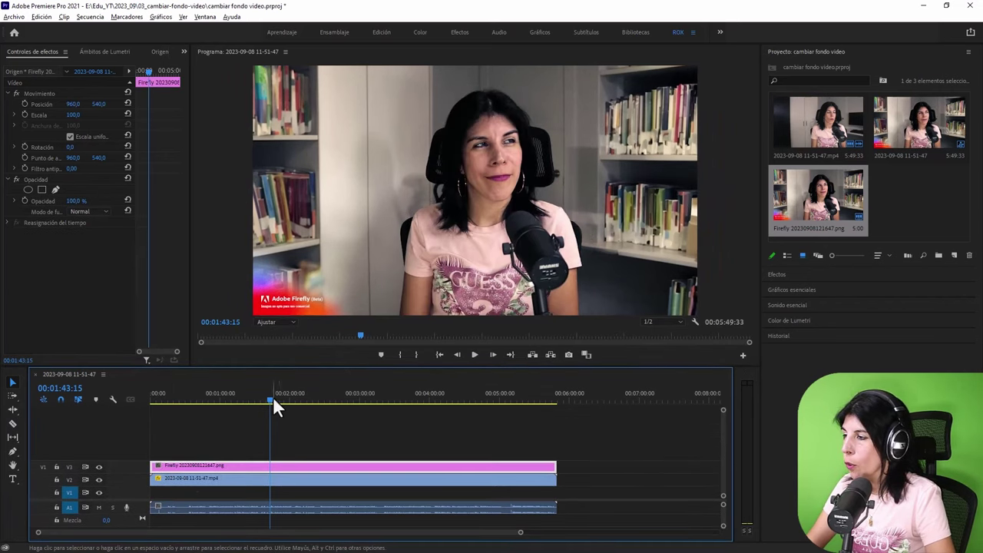
{"action": "left_click_drag", "start_coordinate": [274, 407], "coordinate": [199, 405]}
Step: Delete the video clip's opacity mask and rearrange the tracks with the video on V1 and the Firefly image on V2
{"action": "left_click", "coordinate": [51, 200]}
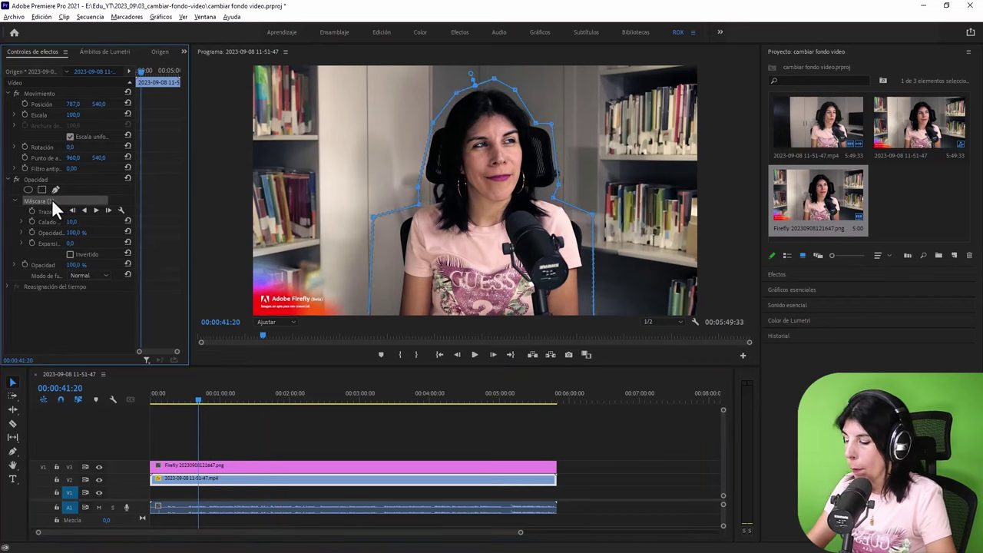
{"action": "key", "text": "Delete"}
{"action": "left_click_drag", "start_coordinate": [200, 473], "coordinate": [177, 495]}
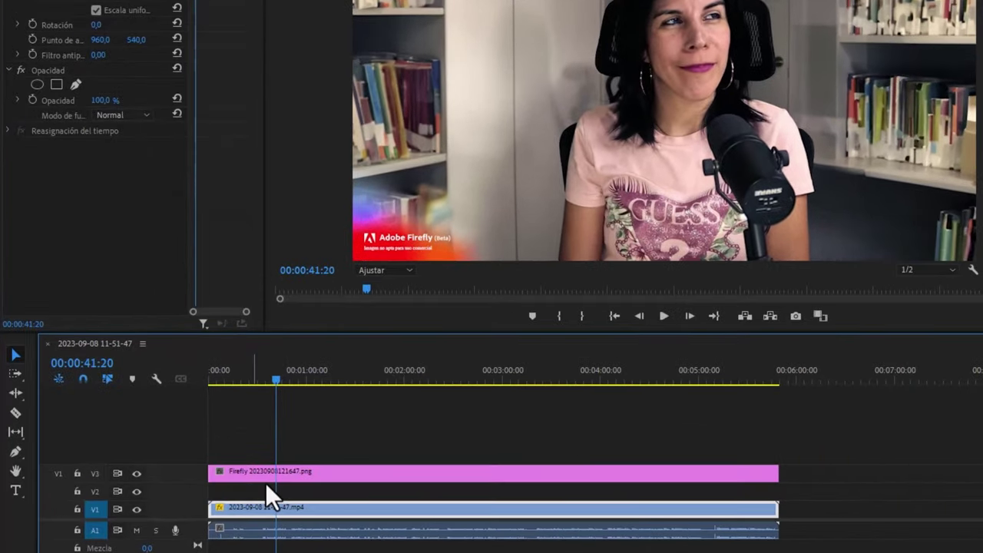
{"action": "left_click_drag", "start_coordinate": [267, 486], "coordinate": [286, 503]}
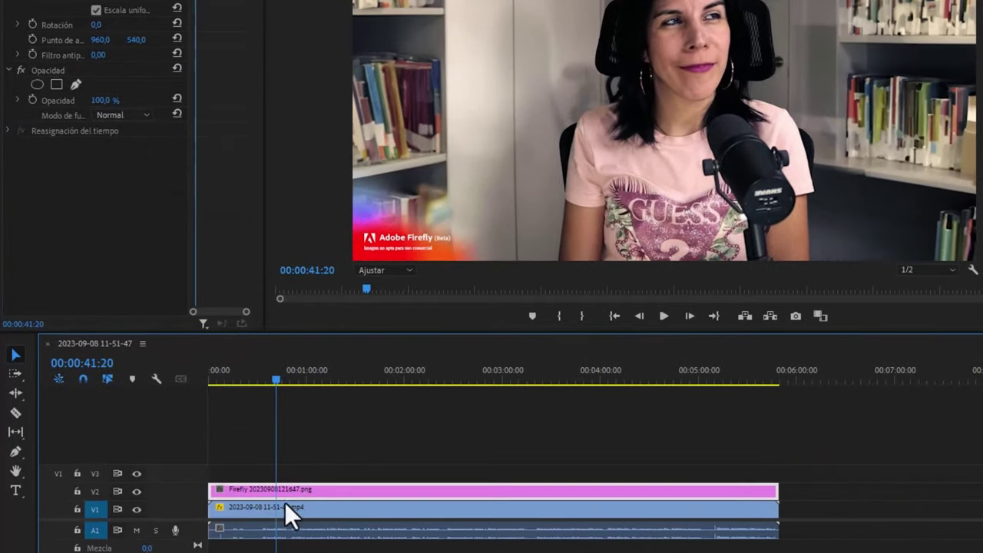
Step: Add a rectangular opacity mask to the Firefly image, shape it around the woman, invert it, and set its feather to 12
{"action": "left_click", "coordinate": [58, 86]}
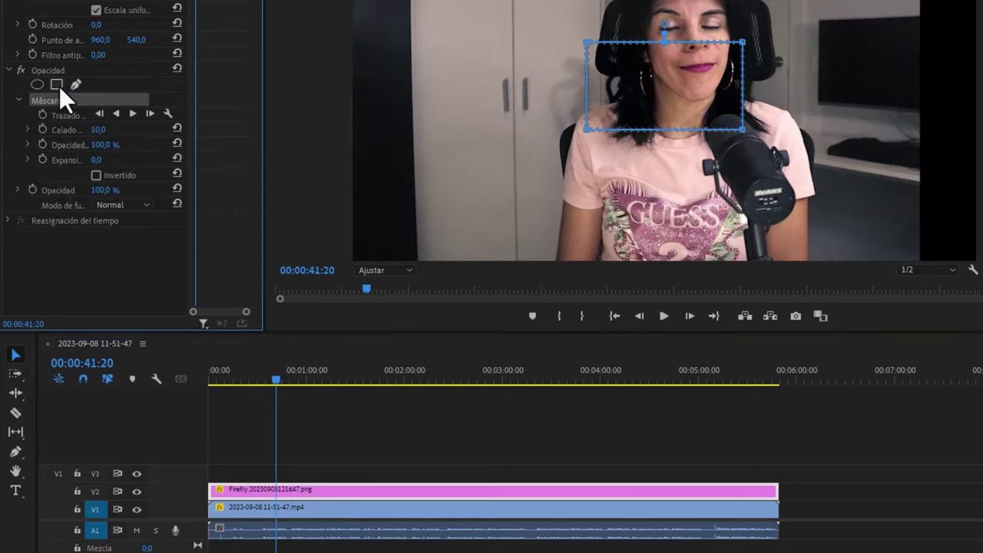
{"action": "left_click_drag", "start_coordinate": [741, 131], "coordinate": [825, 260]}
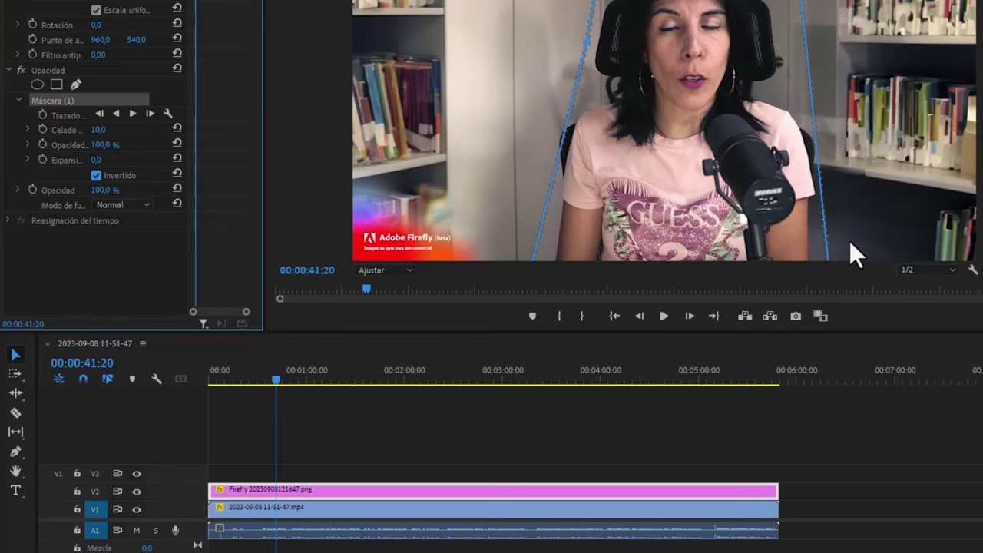
{"action": "left_click", "coordinate": [846, 253]}
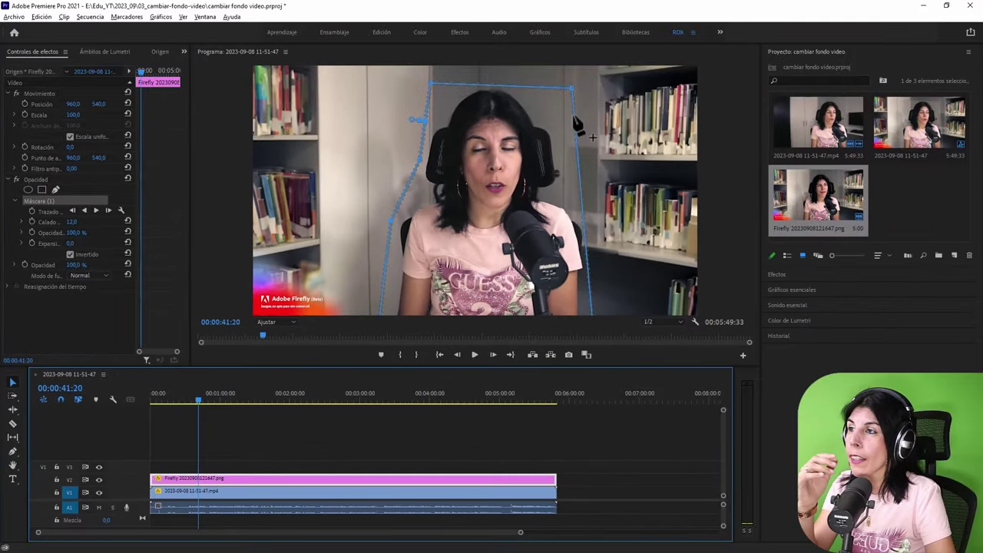
{"action": "left_click", "coordinate": [397, 440]}
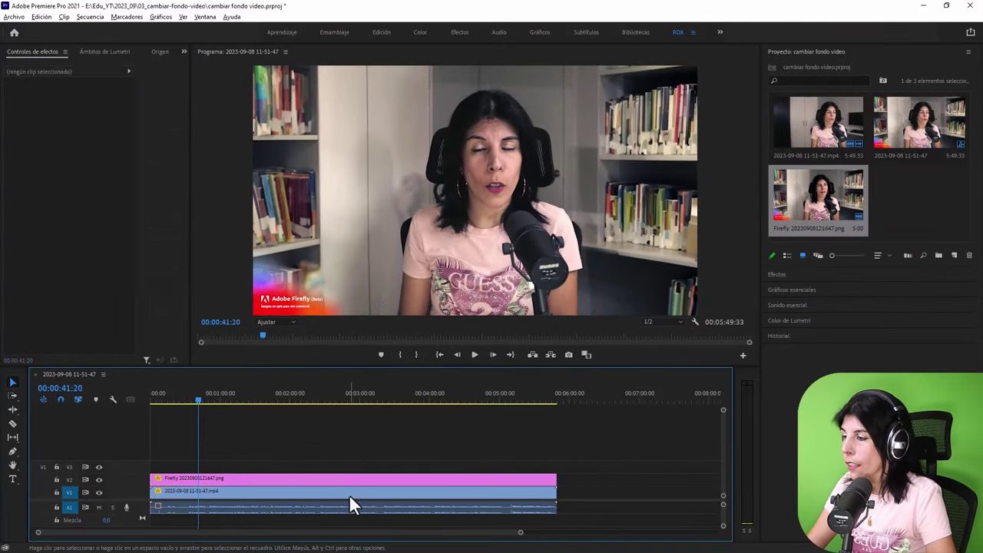
Step: Color-correct the video clip on V1 with Lumetri: exposure -0.2, contrast 14, shadows -5.9 and whites 1.4
{"action": "left_click", "coordinate": [349, 492]}
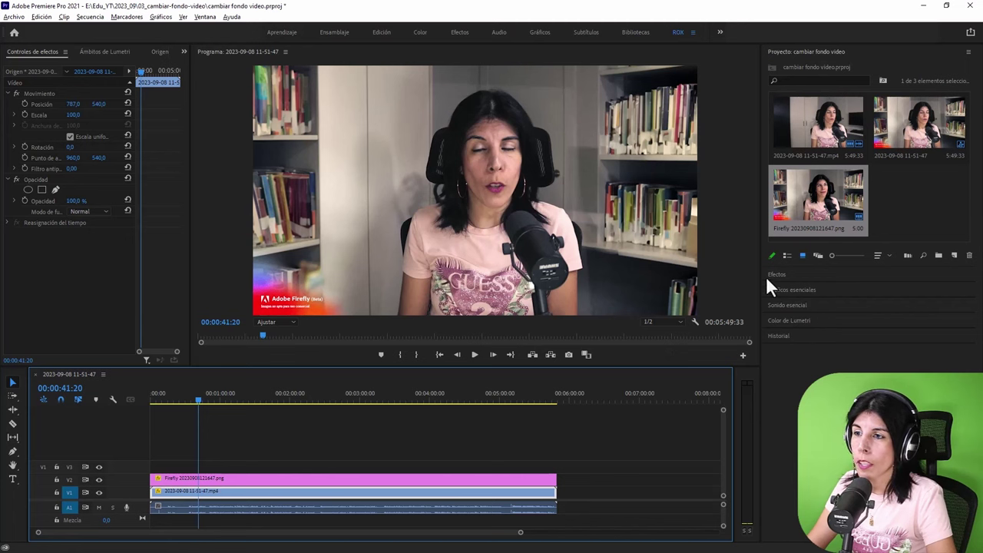
{"action": "left_click", "coordinate": [776, 322]}
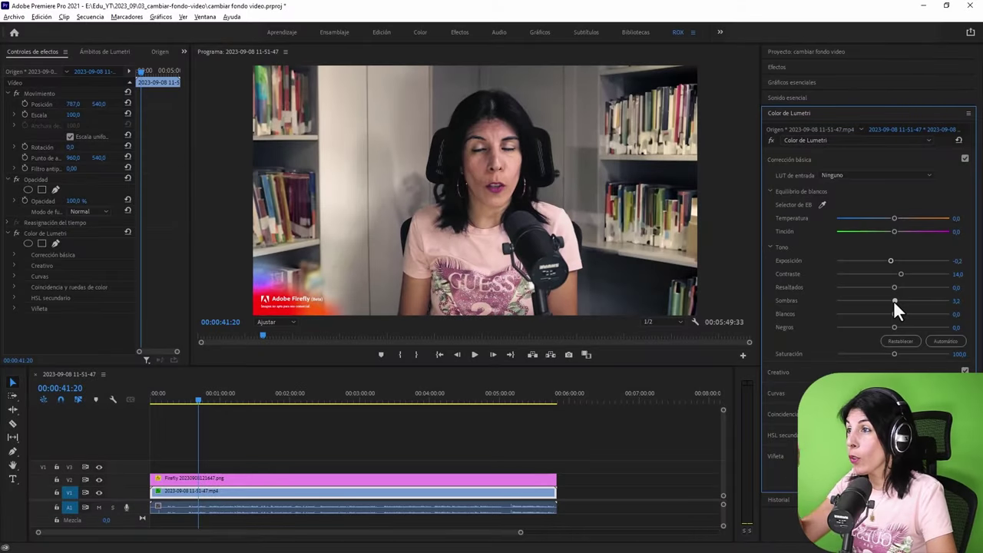
{"action": "left_click_drag", "start_coordinate": [893, 301], "coordinate": [894, 313]}
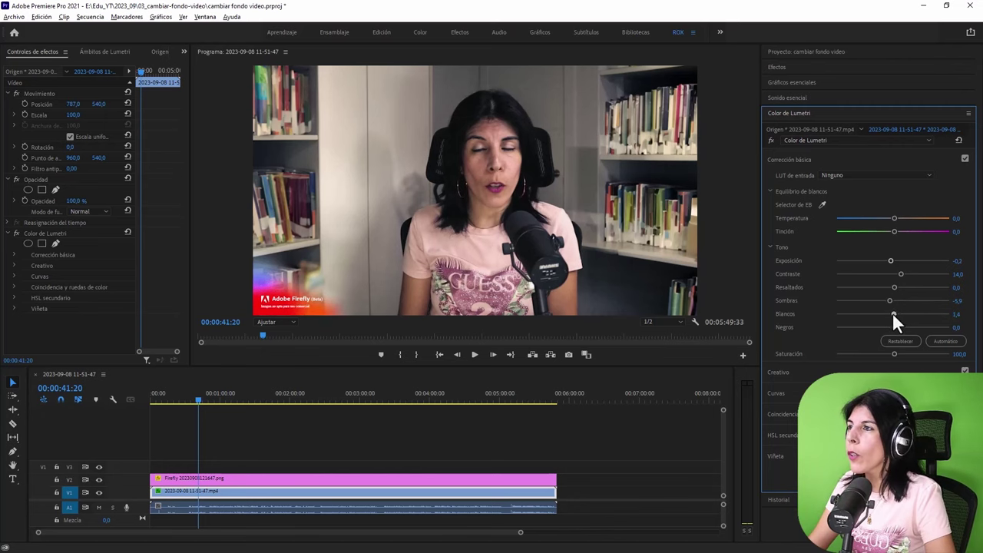